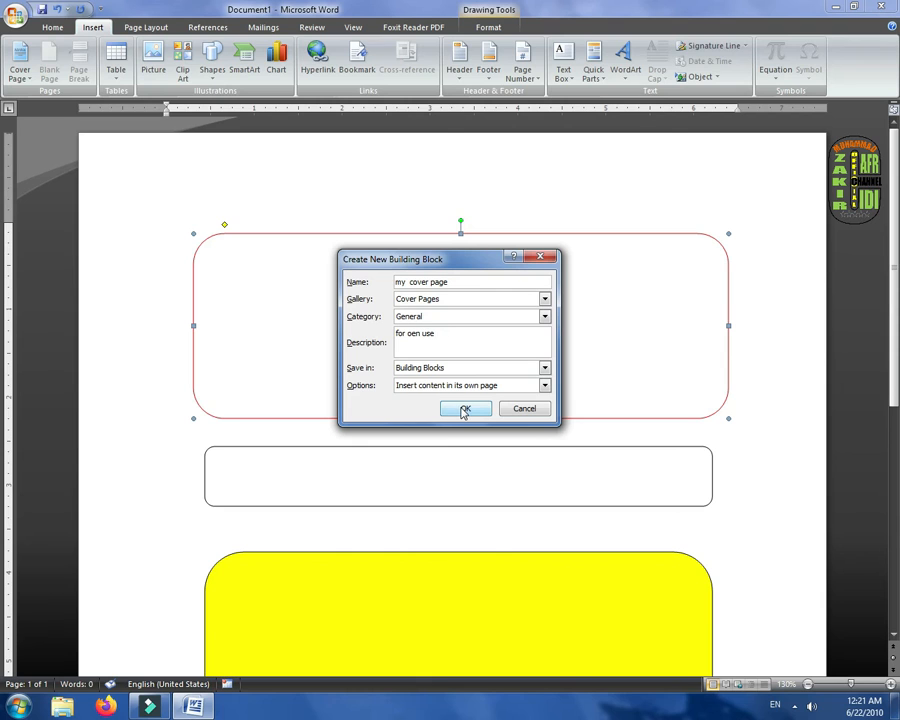
Save the selected red-outlined shape as the "my cover page" building block and check it in the cover page gallery.
click(464, 410)
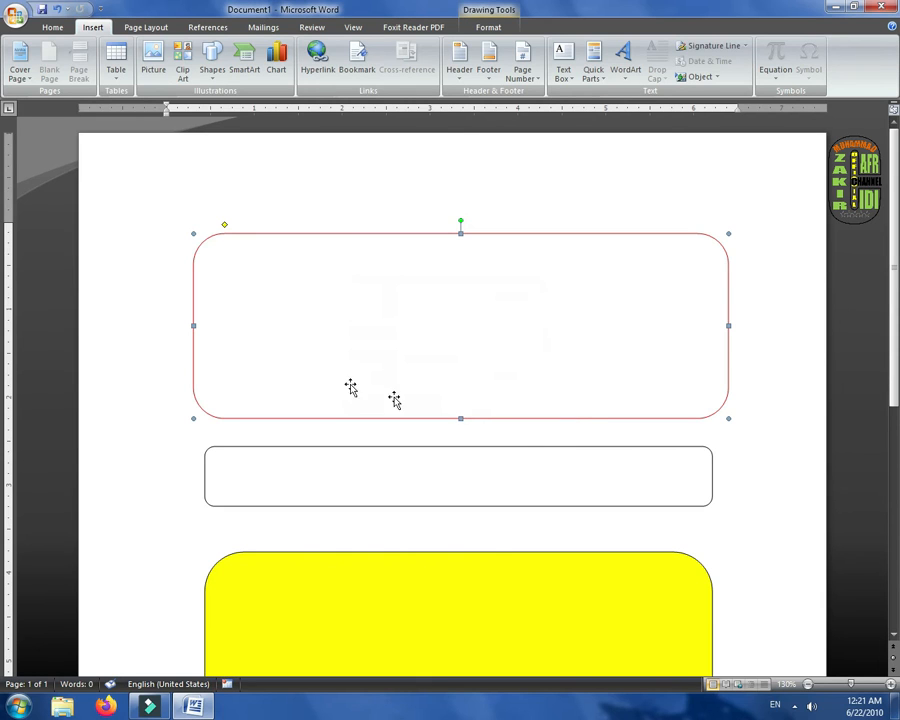
click(20, 72)
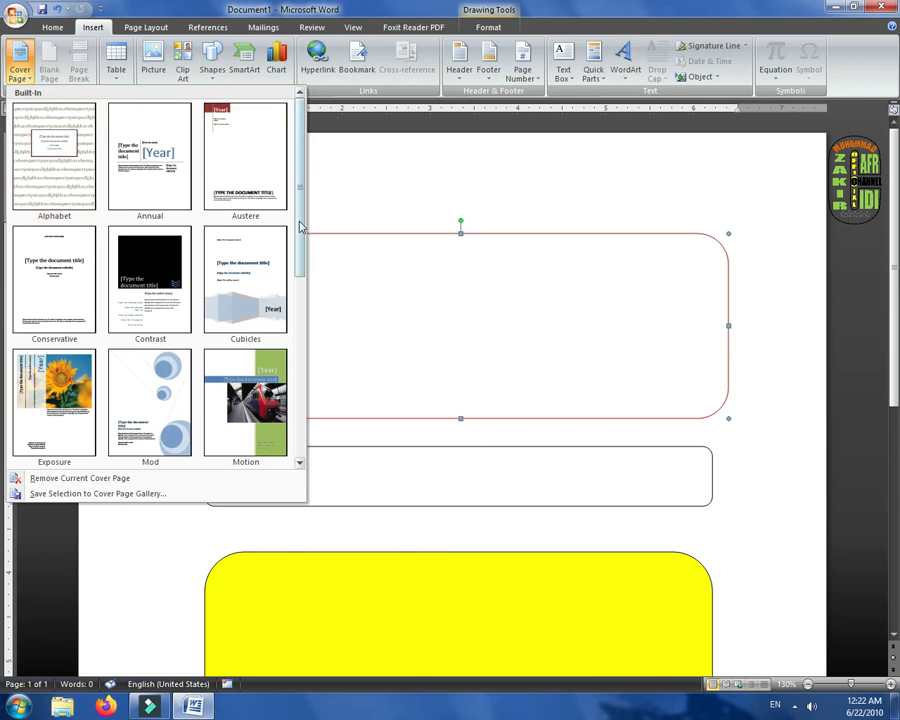
drag(302, 255, 306, 456)
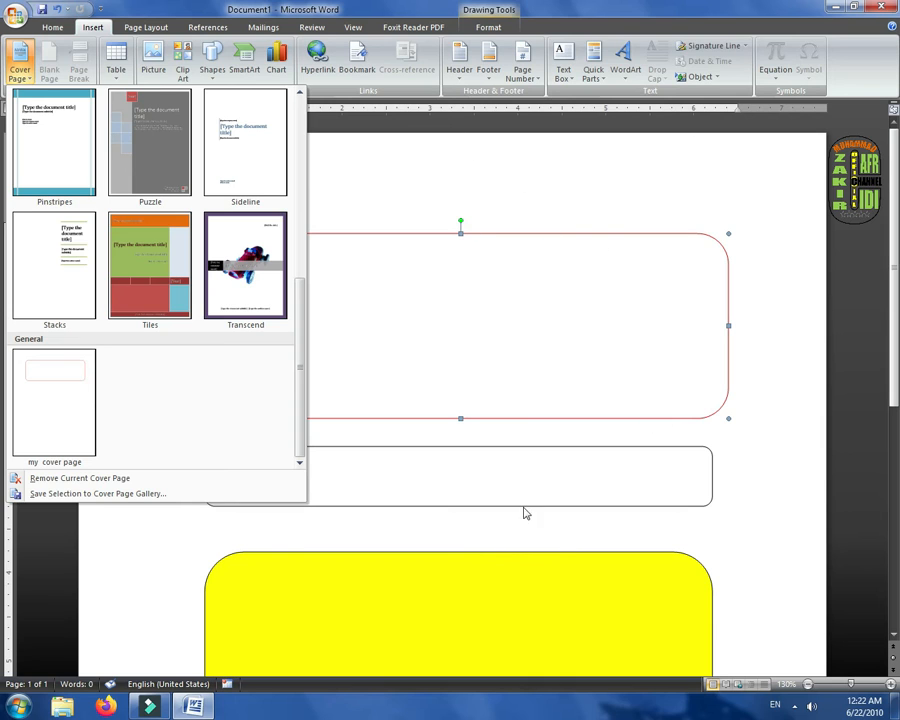
click(622, 202)
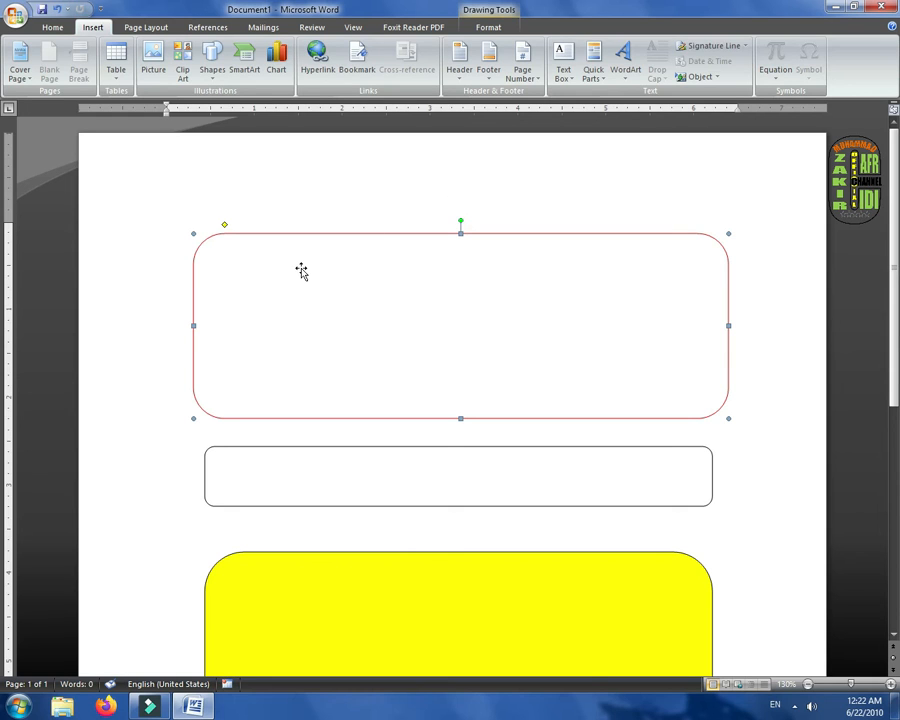
Delete the red-outlined, the plain and the yellow rounded rectangles from the page.
key(Delete)
click(311, 452)
key(Delete)
click(310, 581)
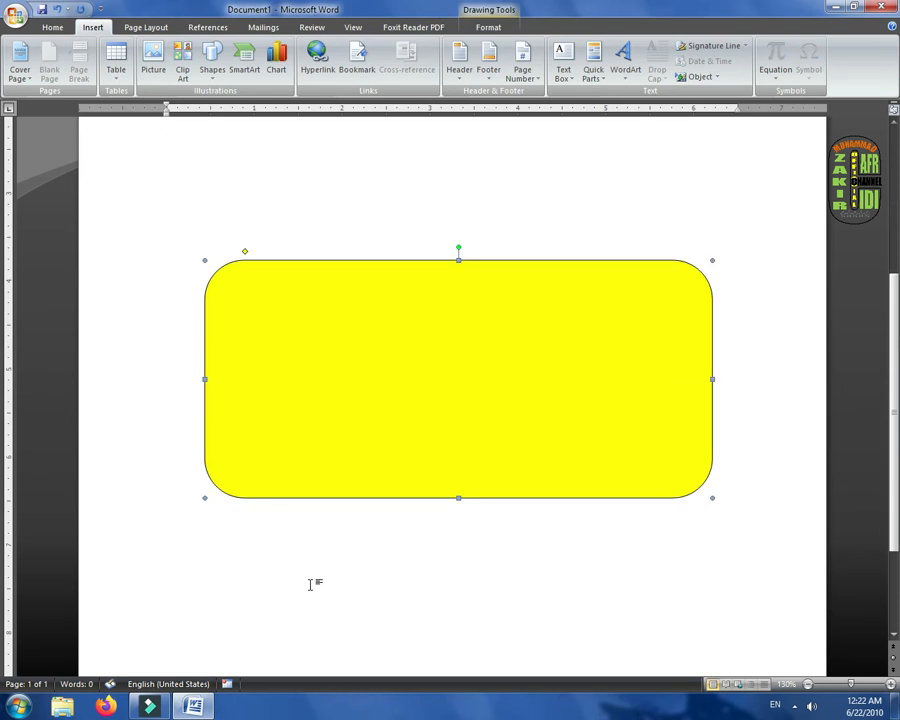
key(Delete)
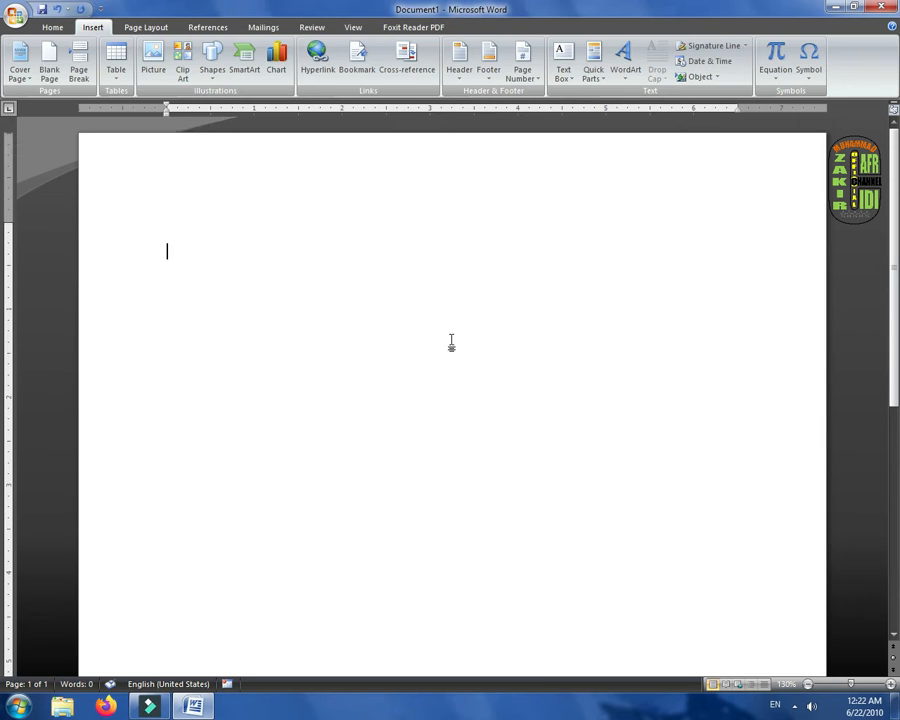
Insert the "my cover page" cover page from the gallery and delete its red rounded rectangle.
click(20, 62)
scroll(100, 316, down, 5)
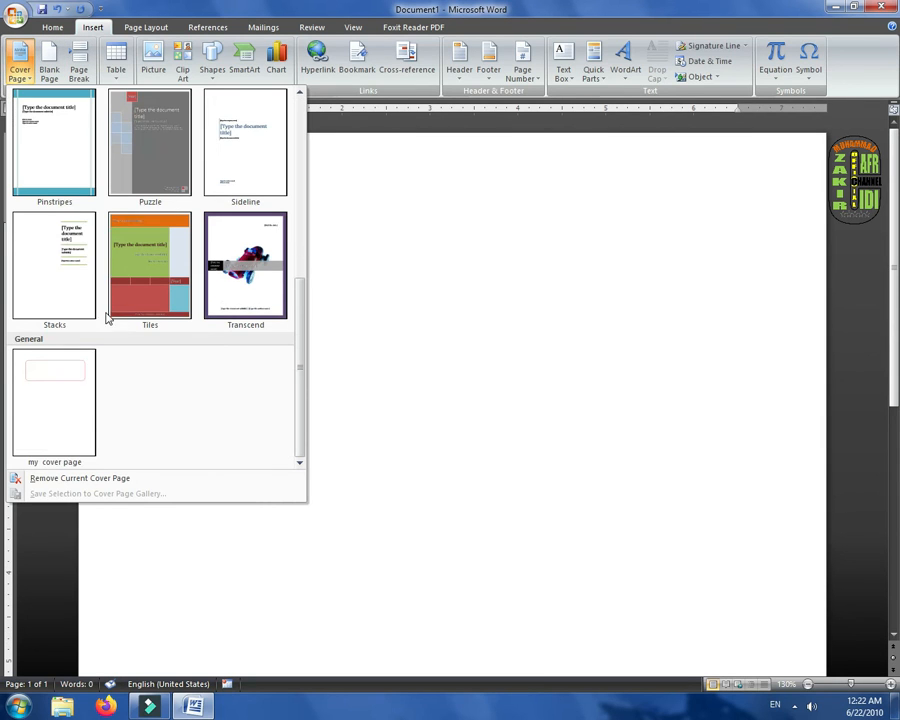
click(60, 389)
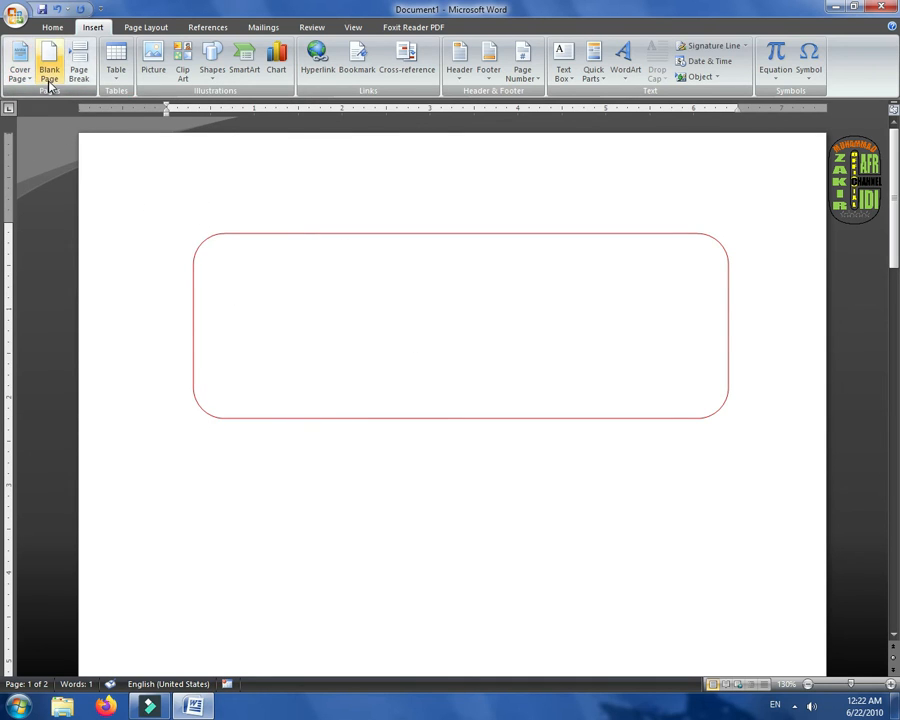
click(312, 236)
key(Delete)
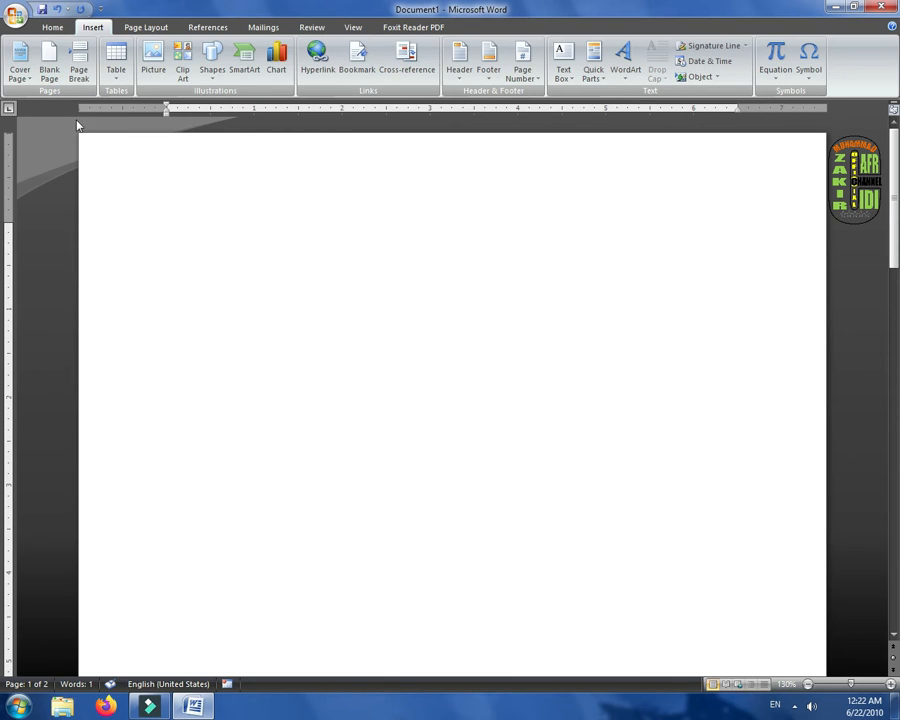
Draw a rounded rectangle about 4.93" wide and 3.35" high on the upper part of the first page.
scroll(201, 267, down, 1)
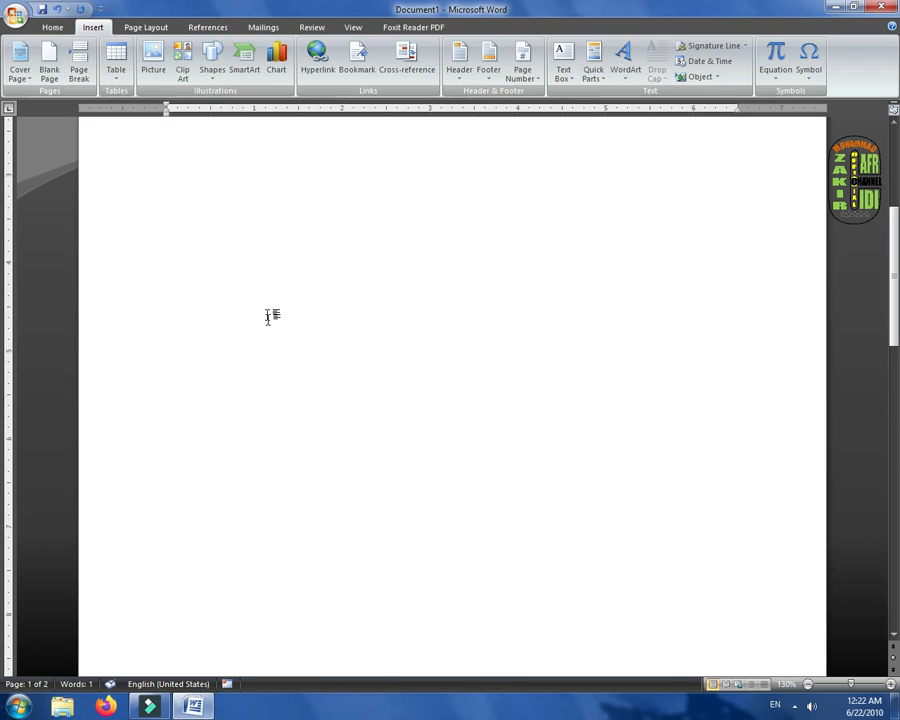
scroll(287, 215, up, 1)
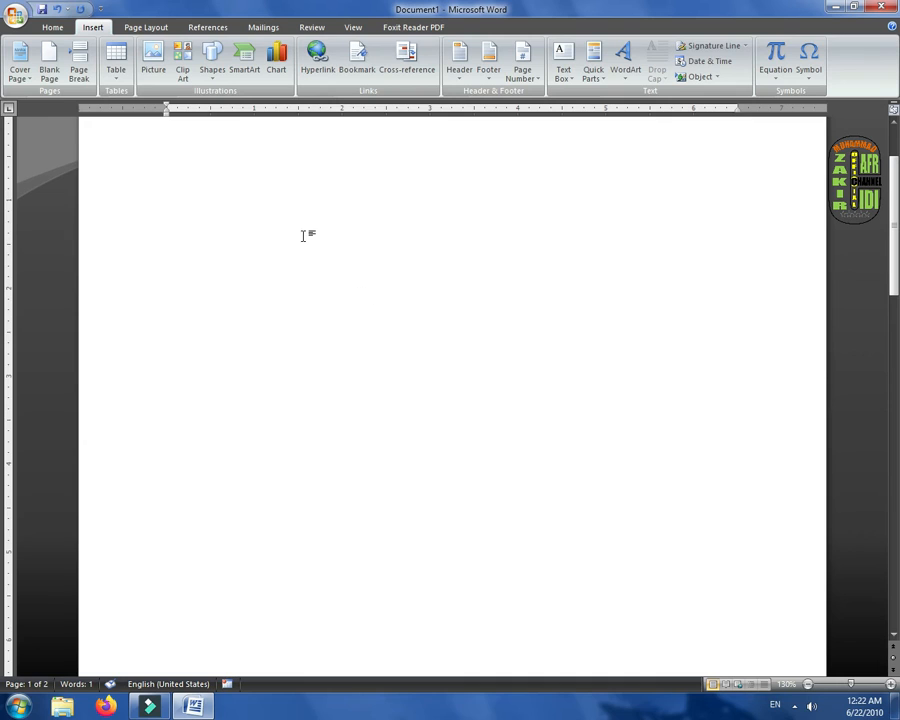
scroll(311, 235, up, 1)
scroll(337, 310, down, 1)
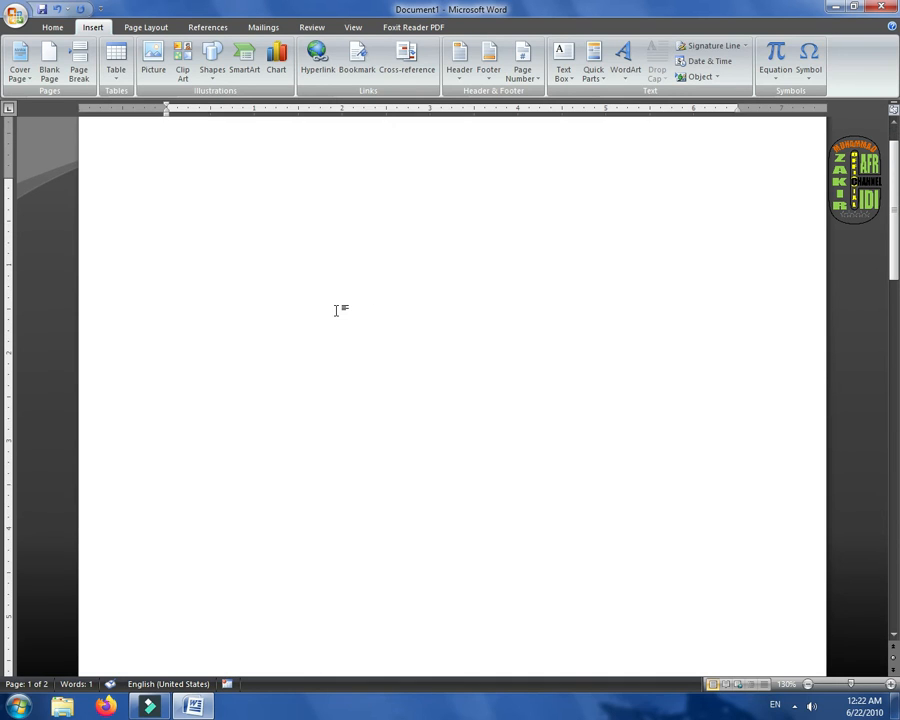
click(219, 84)
click(276, 106)
drag(234, 202, 706, 484)
drag(769, 497, 667, 494)
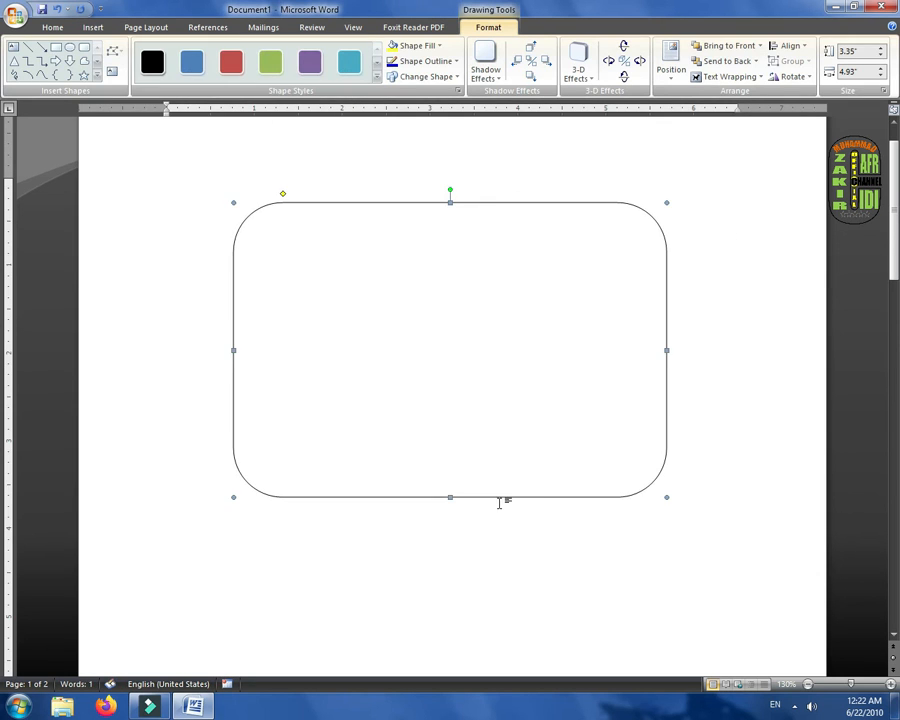
Insert two blank pages at the cursor position on page 2.
scroll(517, 523, down, 5)
scroll(517, 523, down, 5)
scroll(492, 655, up, 3)
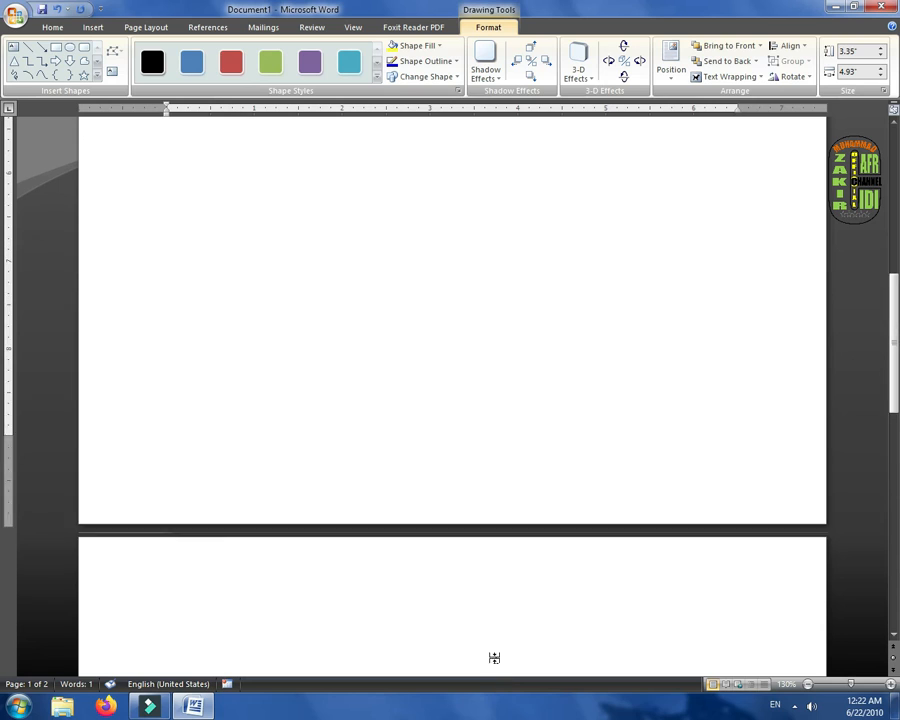
scroll(492, 655, down, 5)
scroll(497, 653, down, 5)
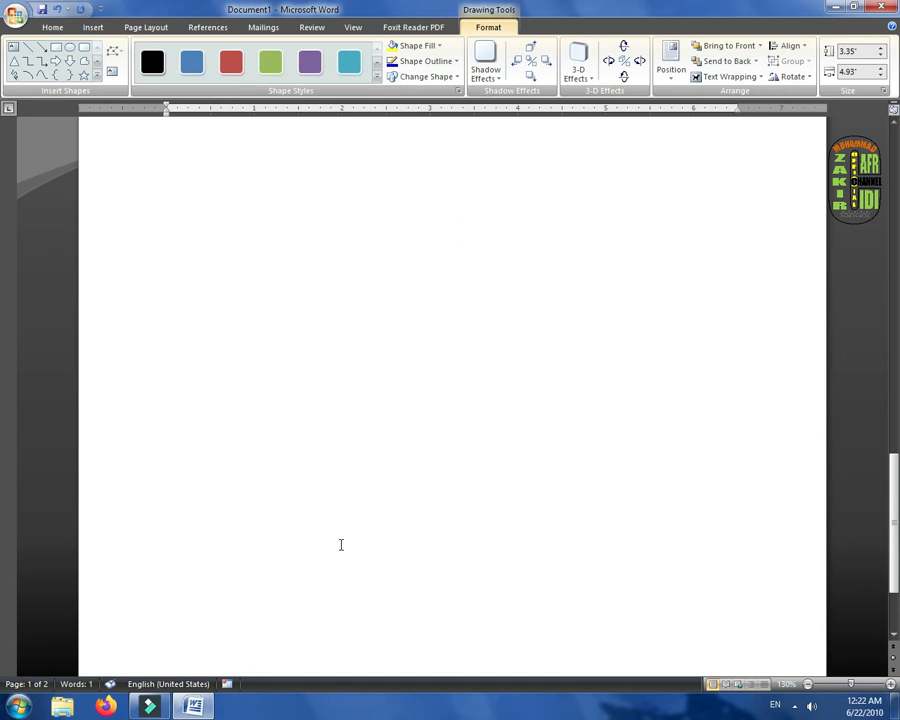
scroll(167, 608, down, 2)
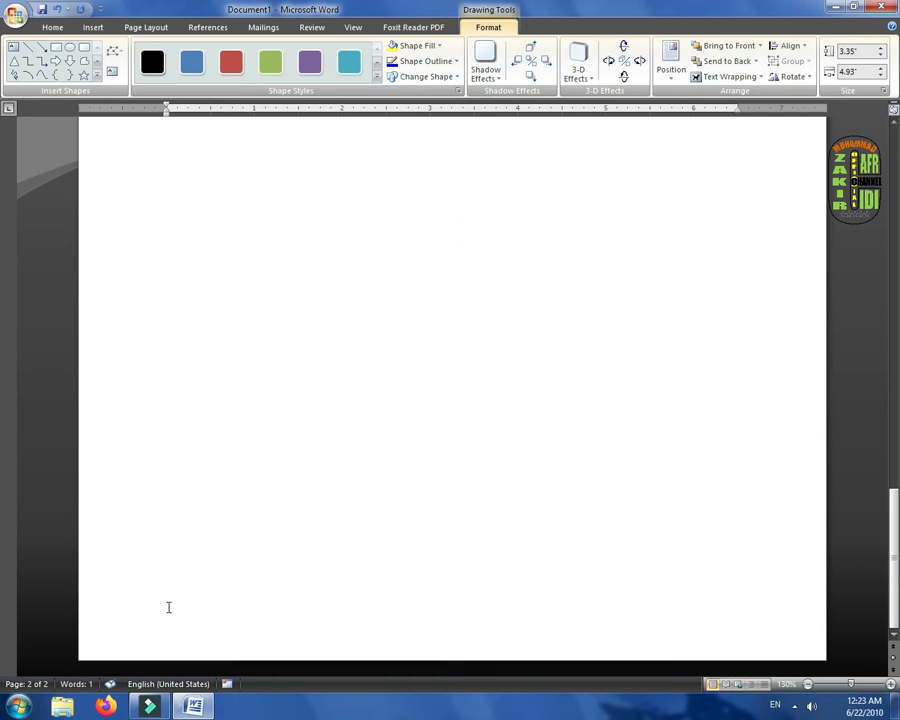
scroll(195, 570, up, 2)
scroll(195, 570, down, 2)
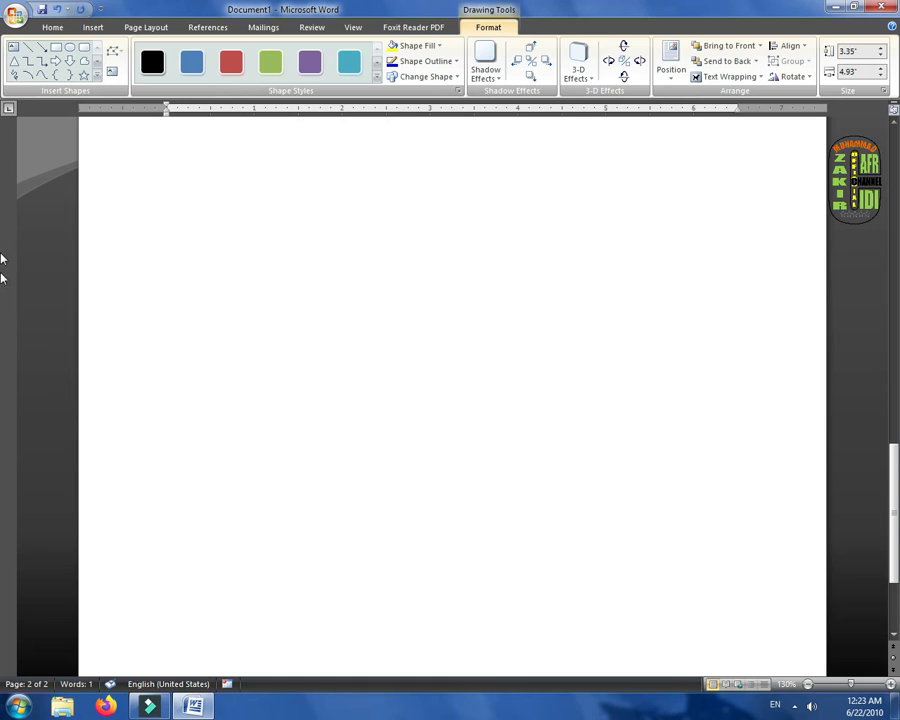
click(90, 28)
click(110, 147)
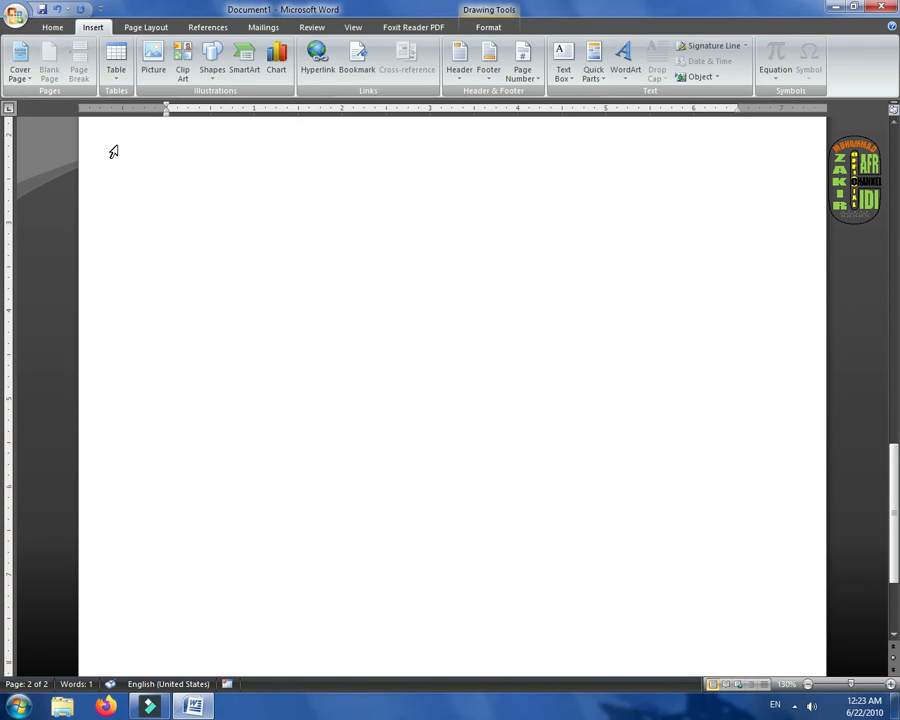
click(48, 66)
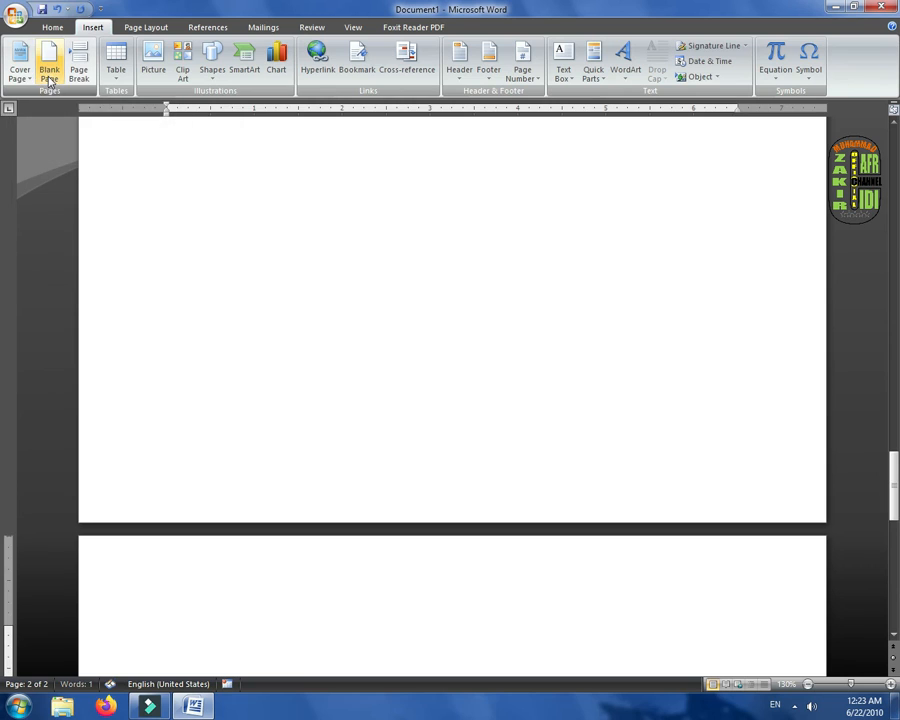
key(ctrl+Return)
key(ctrl+Return)
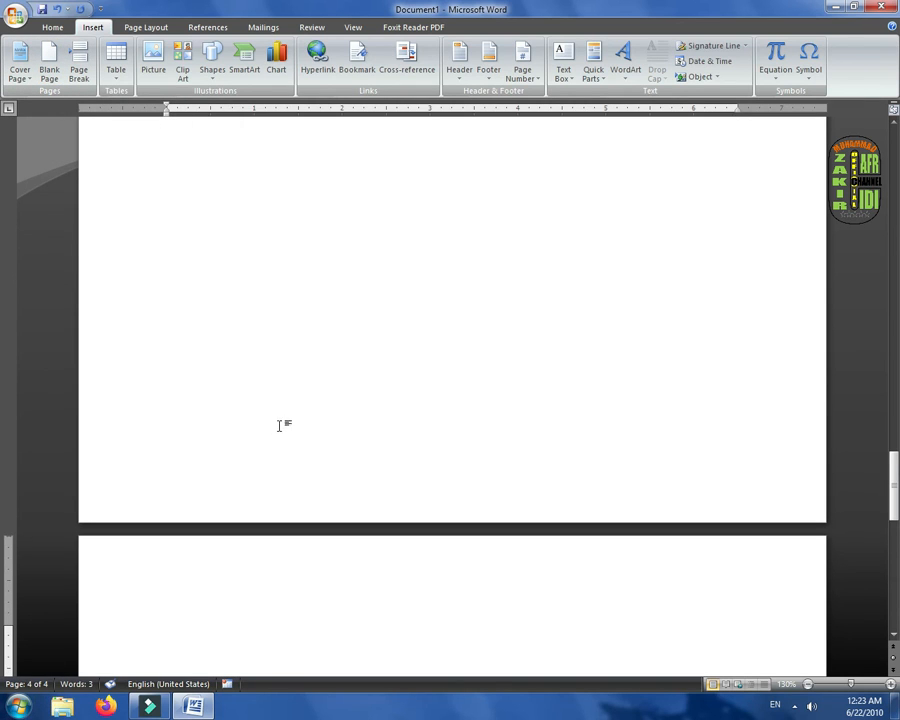
Insert one more blank page at the end of the document and look through the added pages.
scroll(281, 422, down, 4)
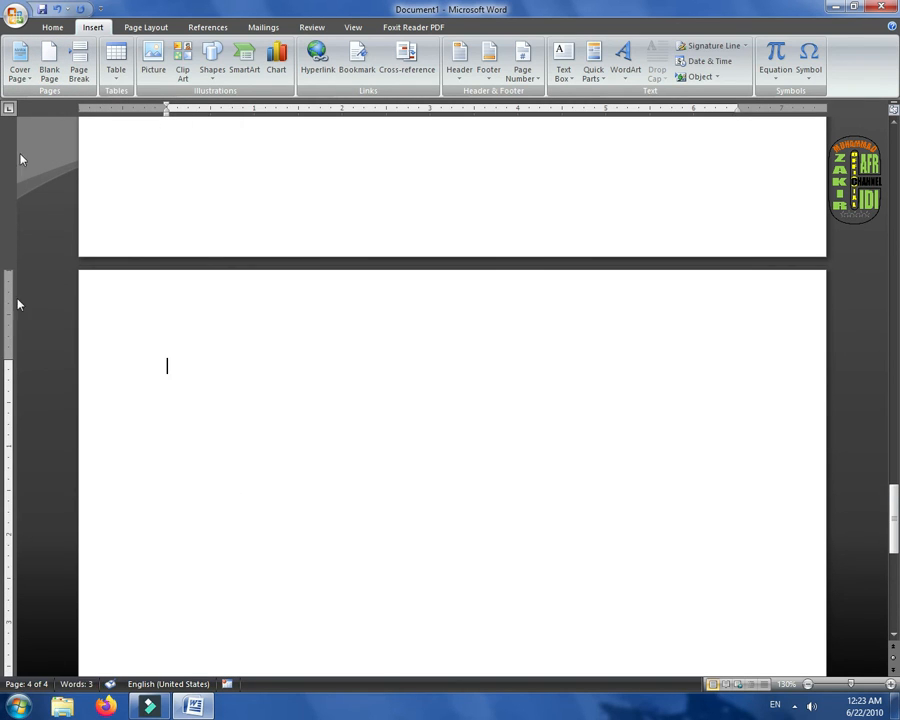
click(48, 66)
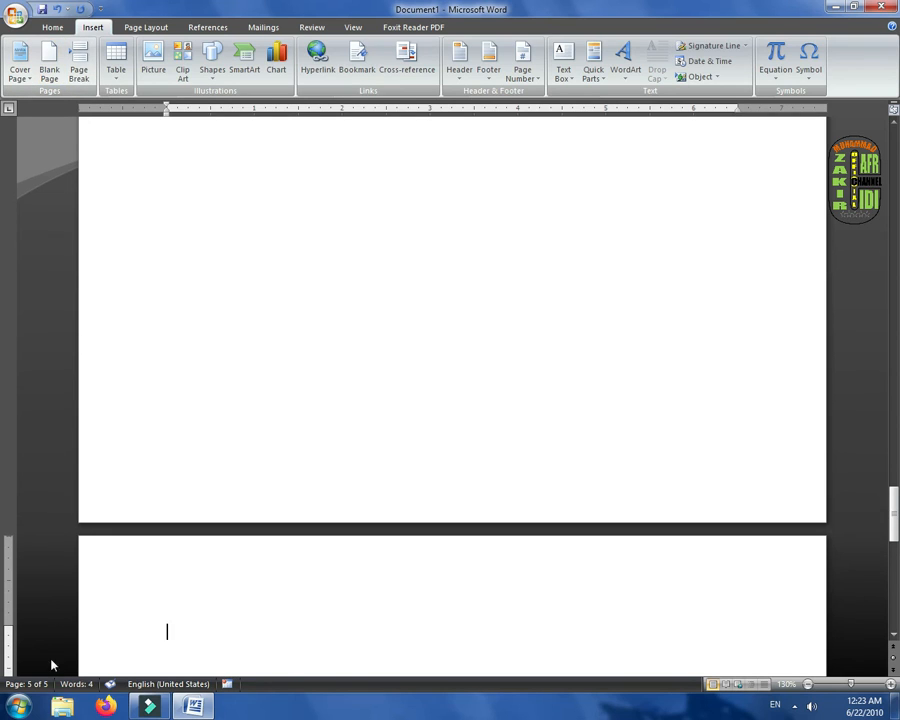
scroll(199, 597, down, 4)
scroll(202, 606, down, 3)
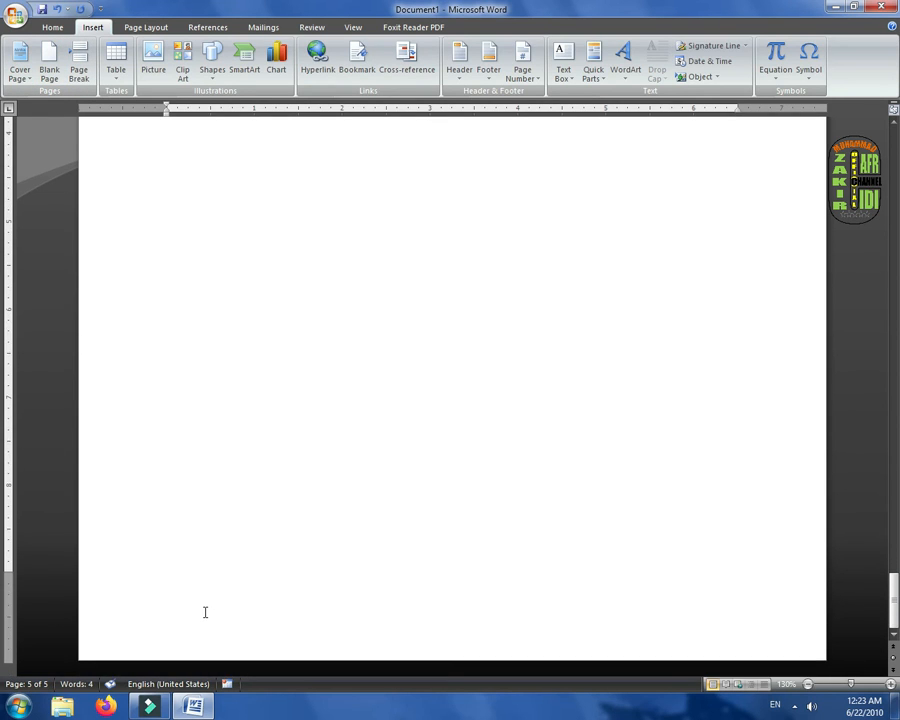
scroll(204, 608, up, 6)
scroll(205, 610, up, 3)
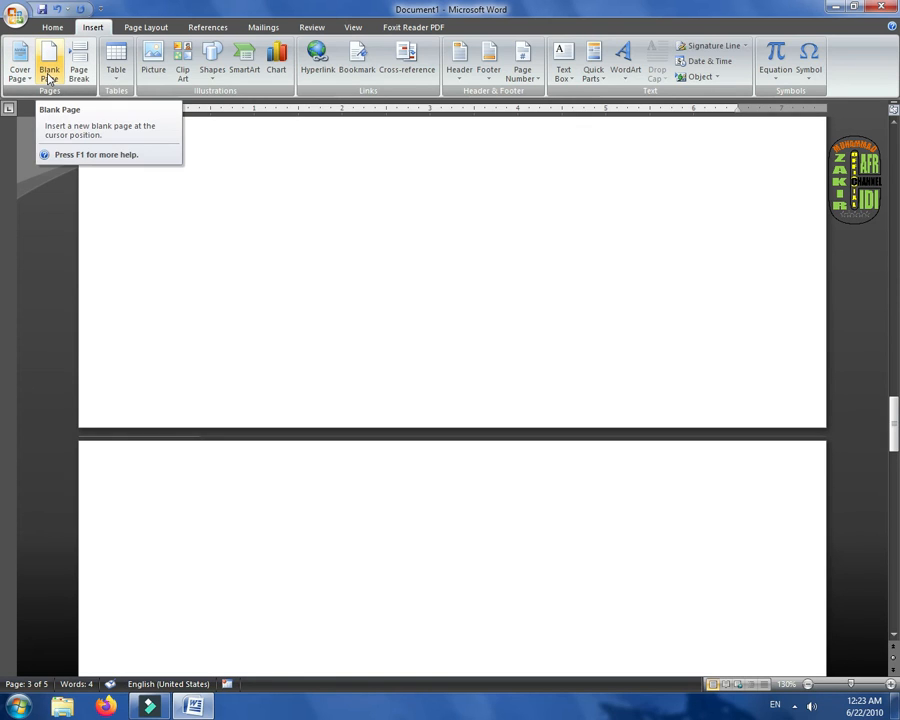
Clear the document and generate three paragraphs of sample text with =rand(3).
click(81, 90)
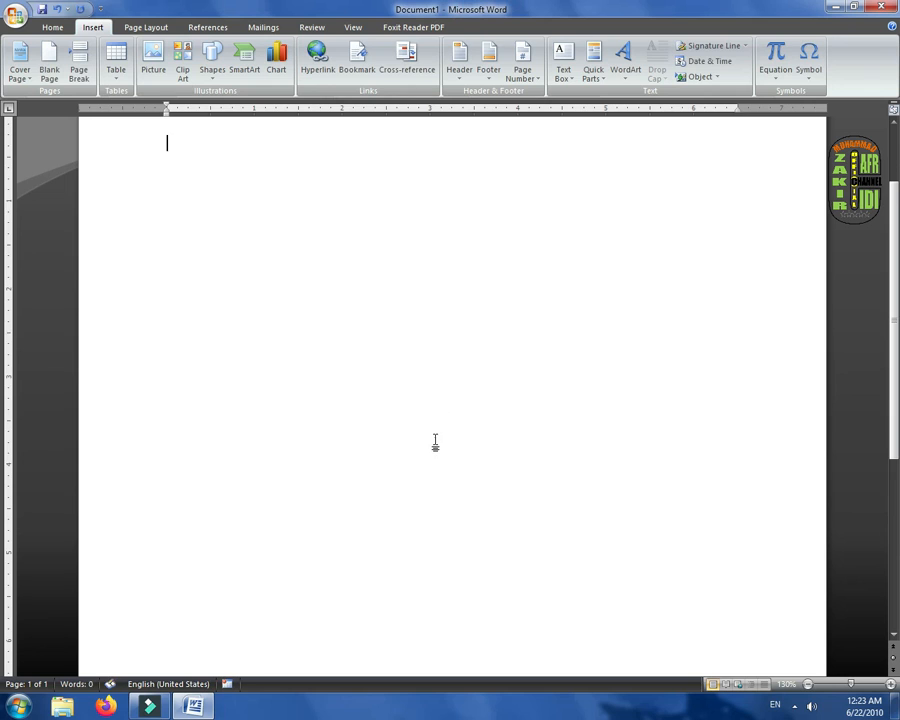
scroll(420, 410, down, 8)
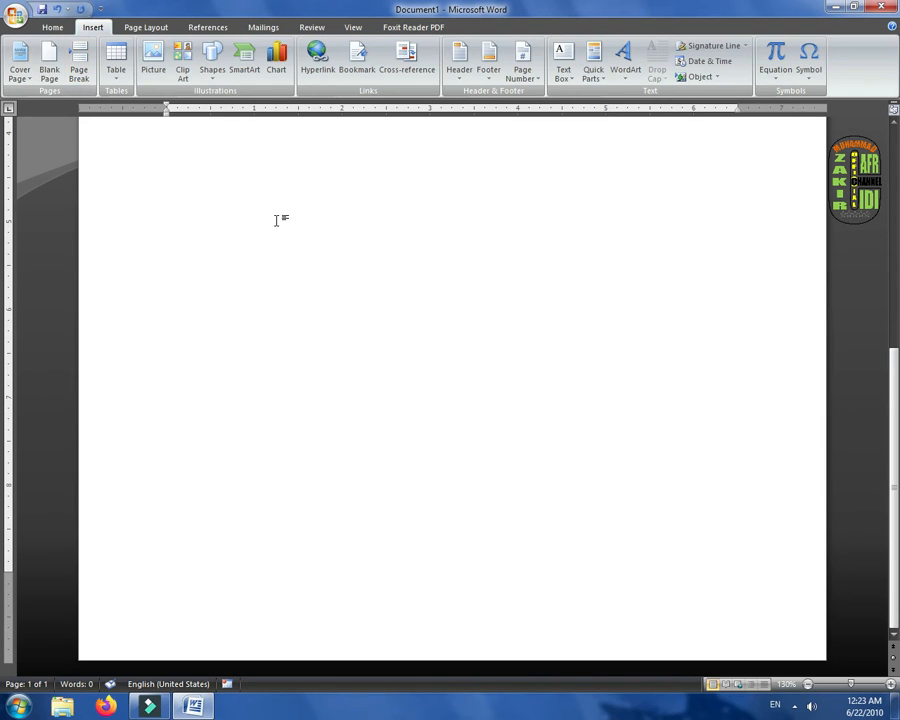
scroll(277, 221, up, 2)
scroll(277, 221, up, 2)
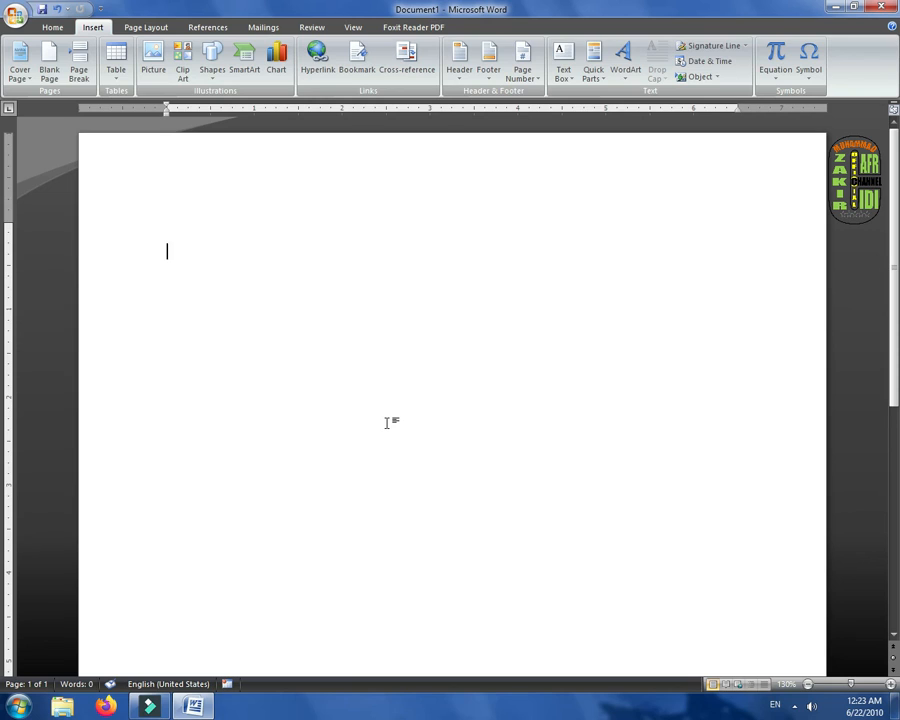
text(=rand(3)
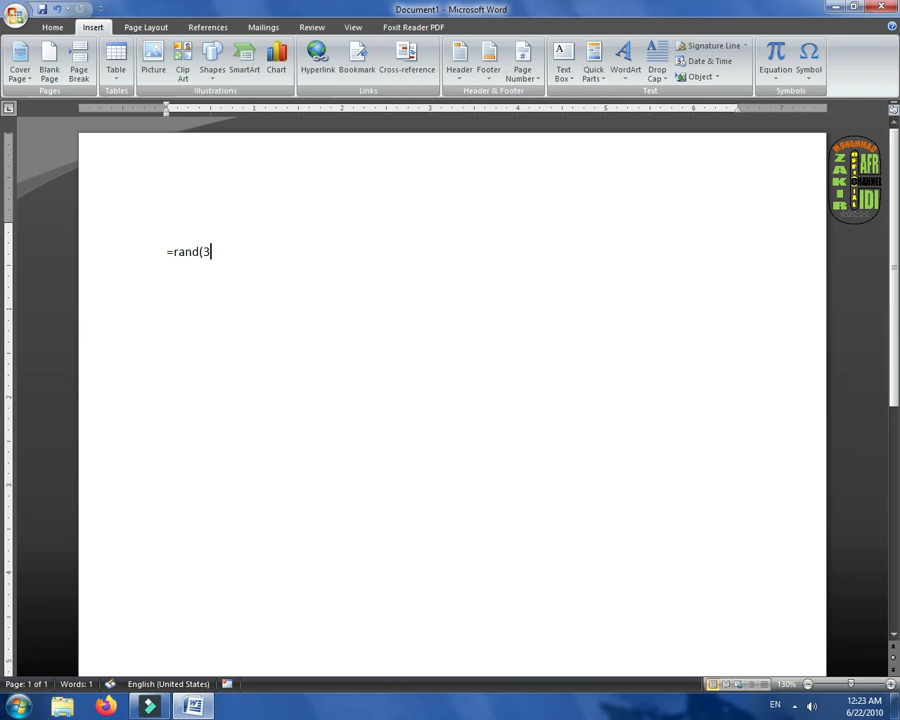
key(Return)
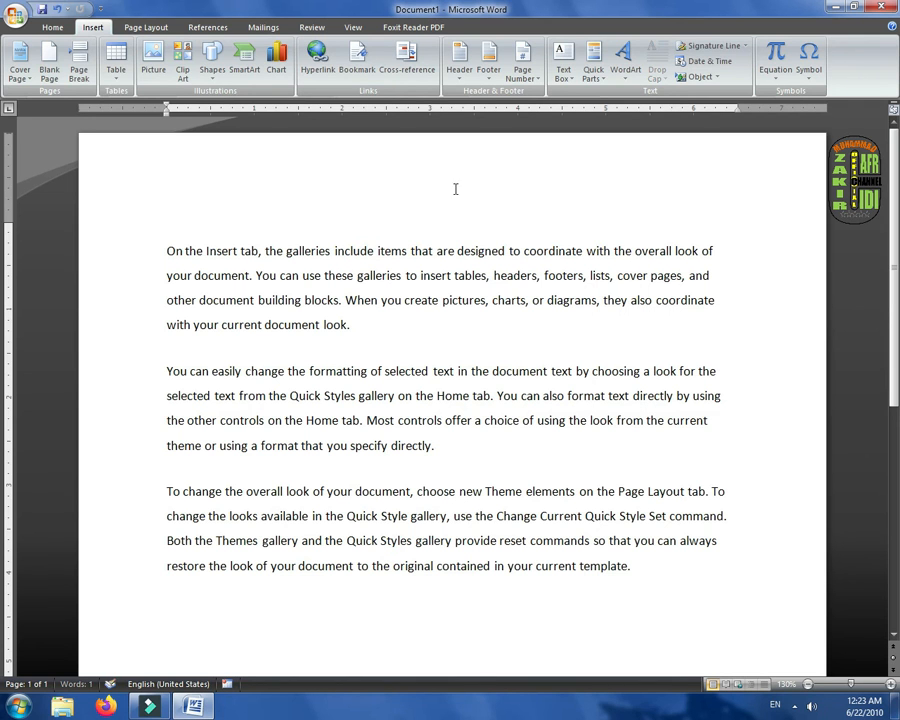
Color the first paragraph's text yellow and highlight the paragraph in red.
drag(344, 327, 163, 249)
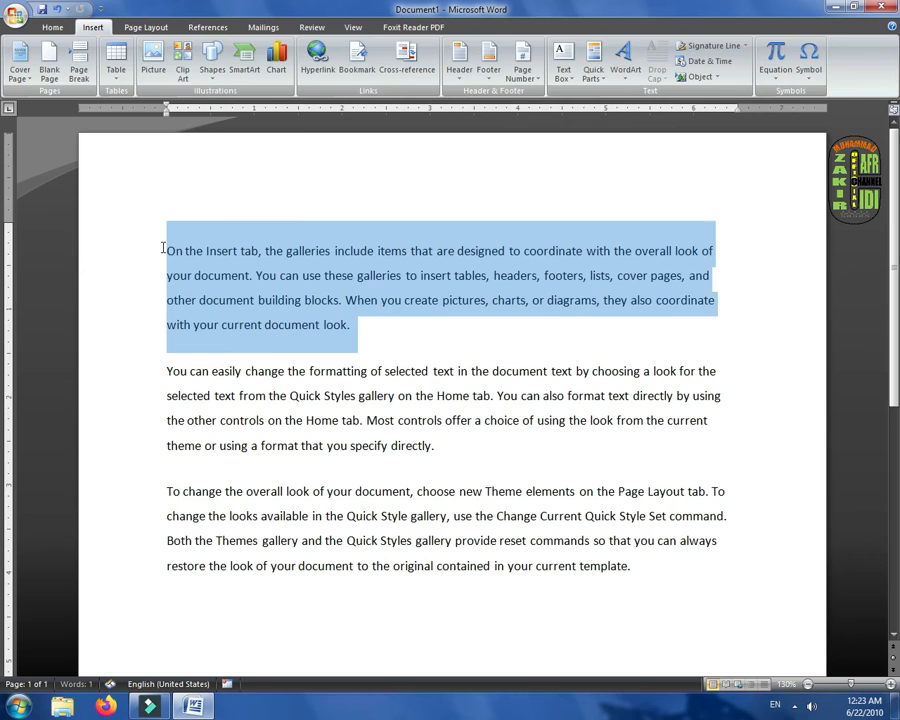
click(52, 27)
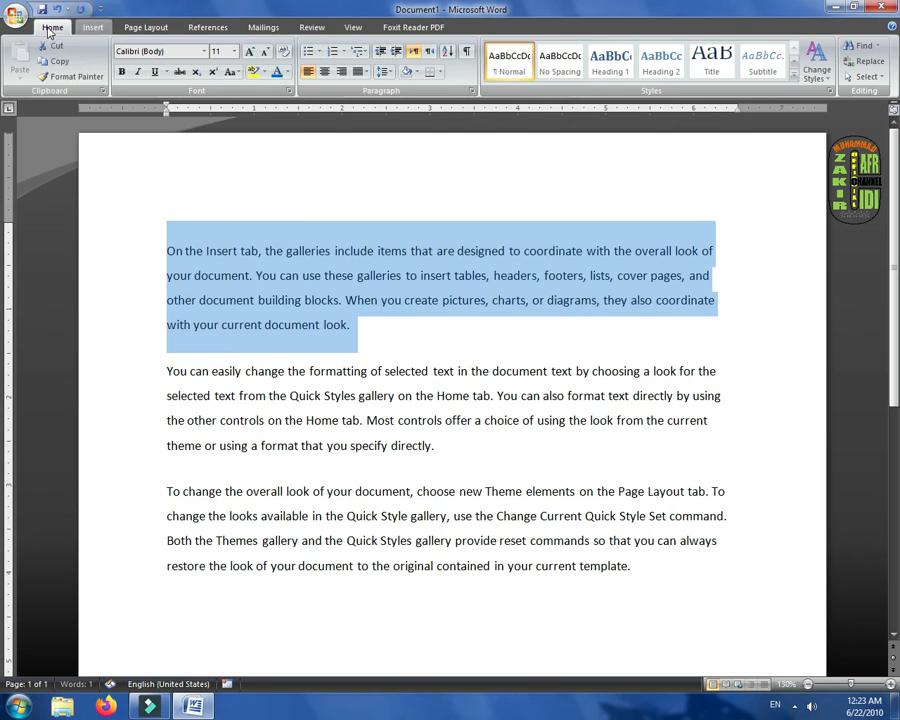
click(288, 80)
click(326, 193)
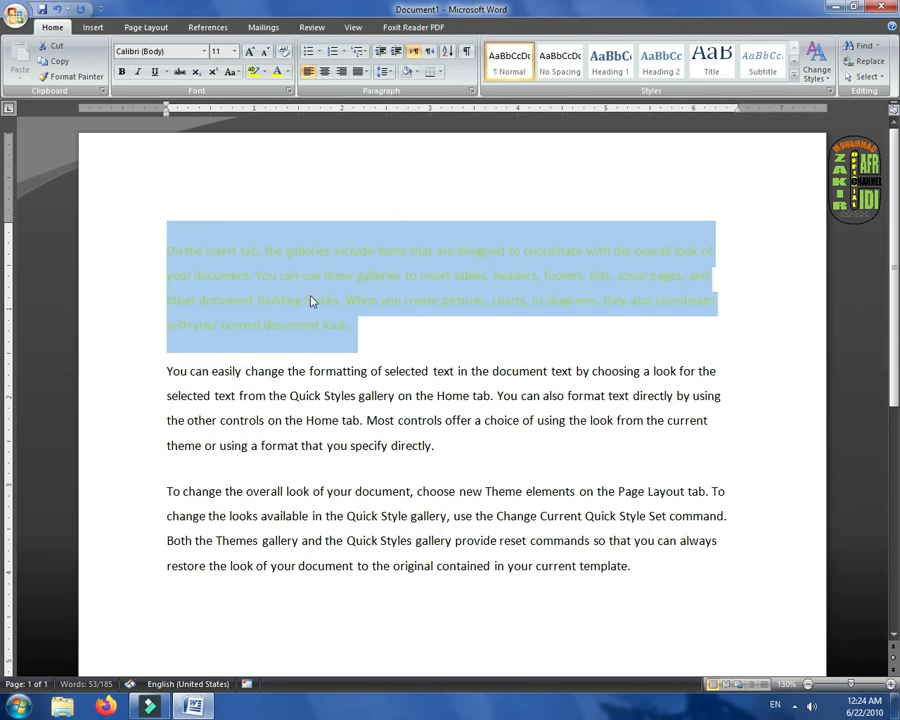
click(262, 72)
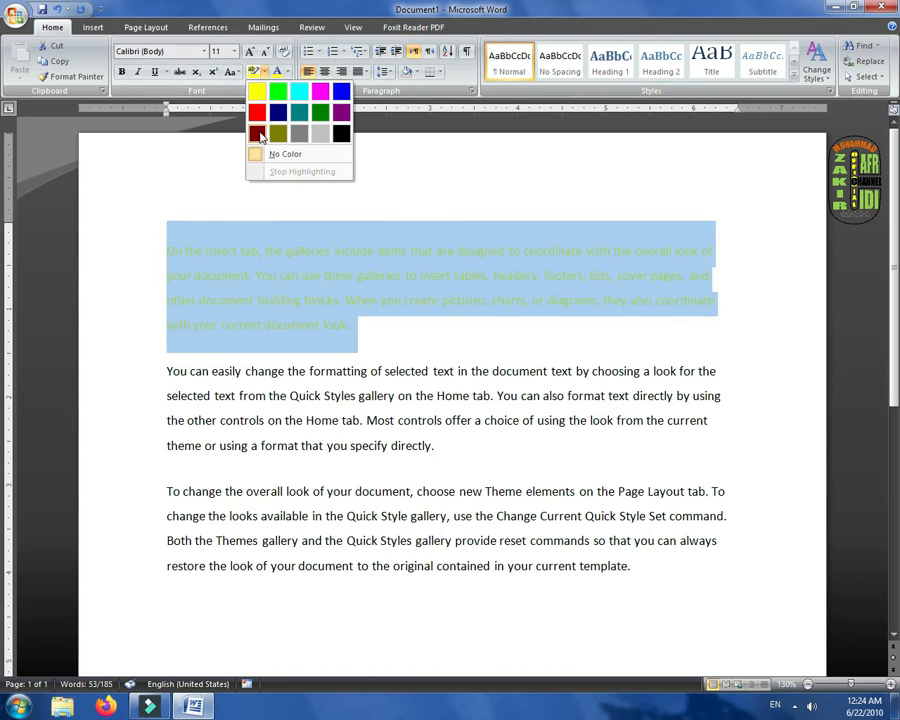
click(257, 112)
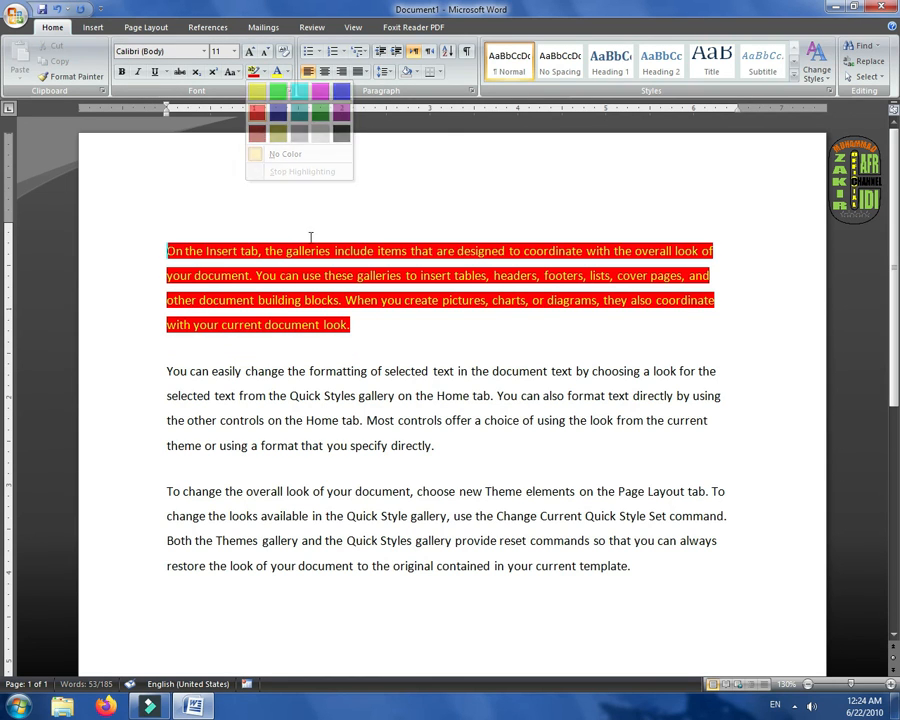
Color the second paragraph's text green.
drag(440, 447, 112, 373)
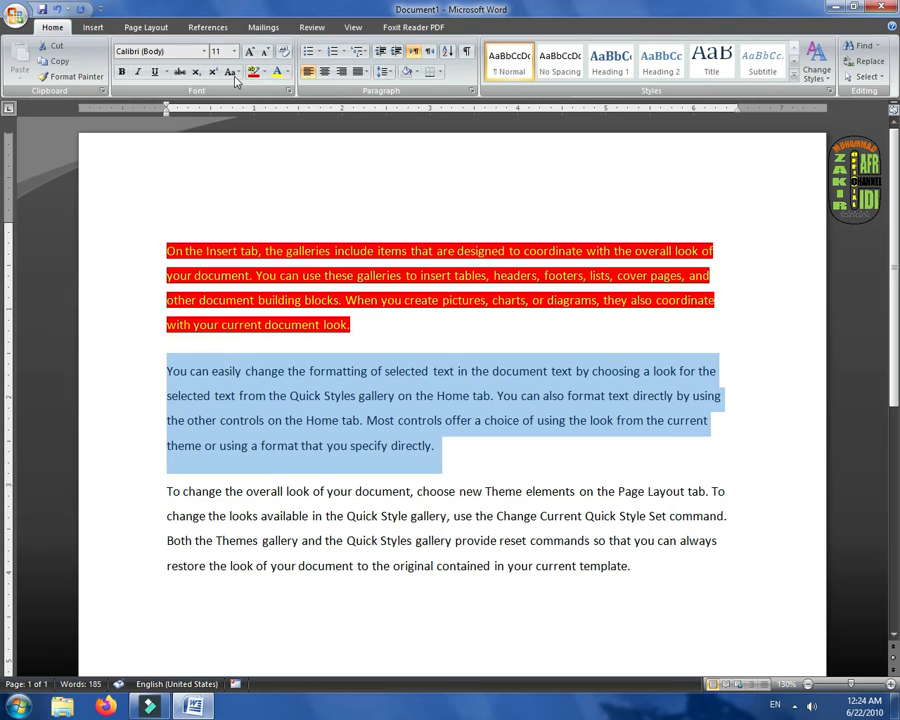
click(287, 72)
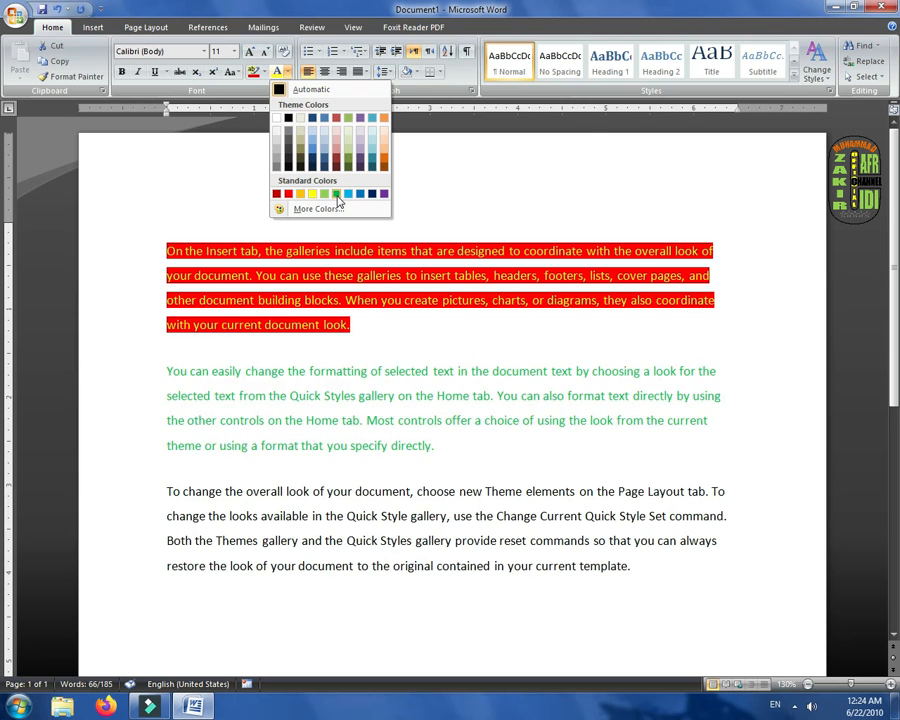
click(337, 195)
Highlight the third paragraph in yellow and try to color its text red.
drag(719, 555, 135, 492)
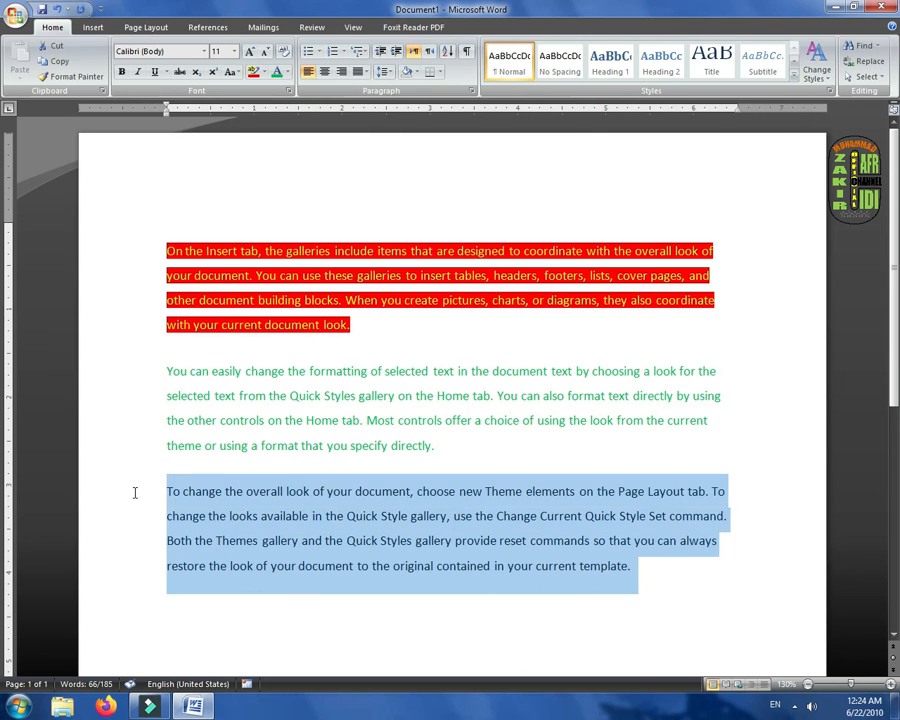
click(263, 72)
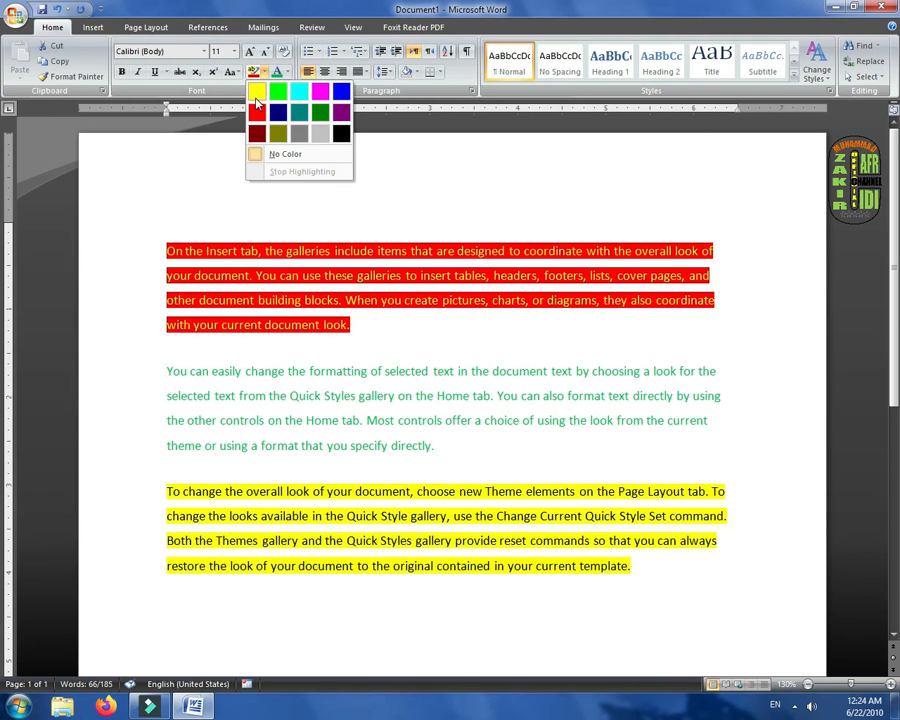
click(257, 92)
click(287, 72)
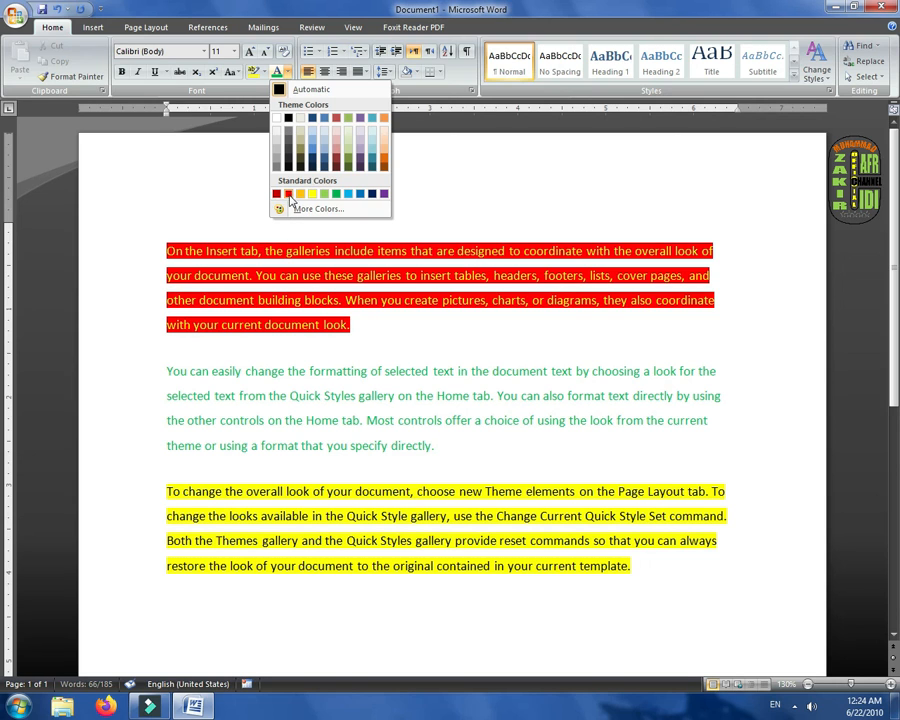
click(289, 199)
drag(654, 576, 355, 491)
click(481, 425)
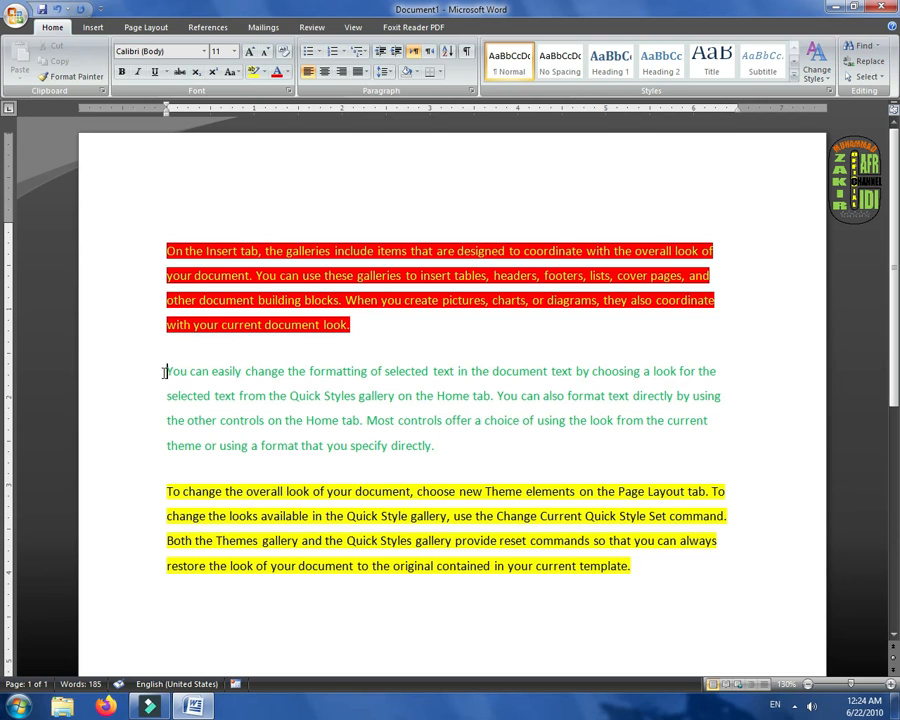
Insert a page break directly before the green second paragraph and check where the text continues.
drag(165, 372, 303, 374)
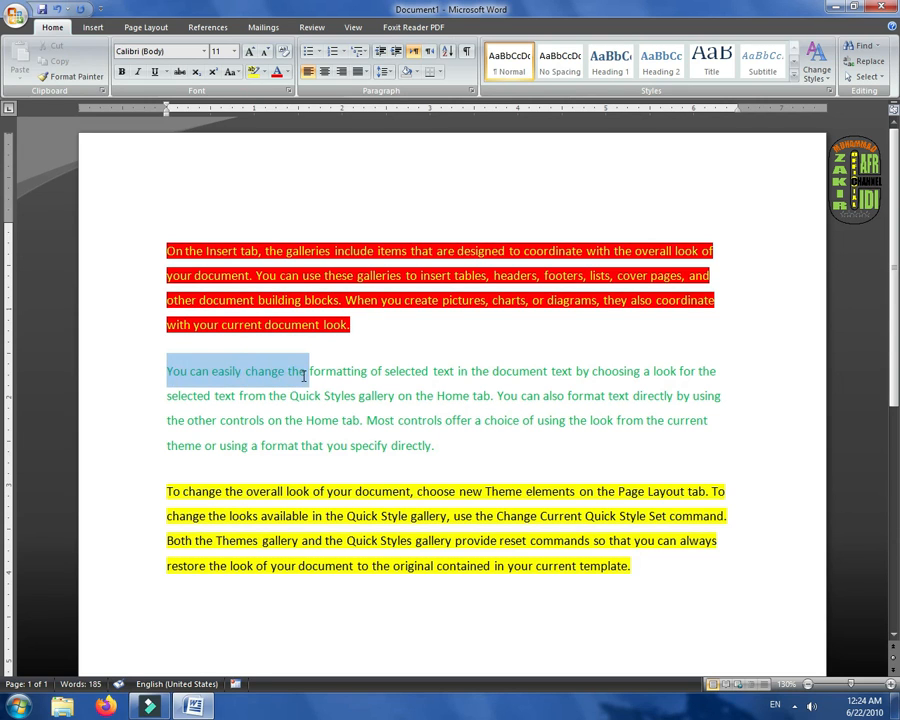
click(170, 376)
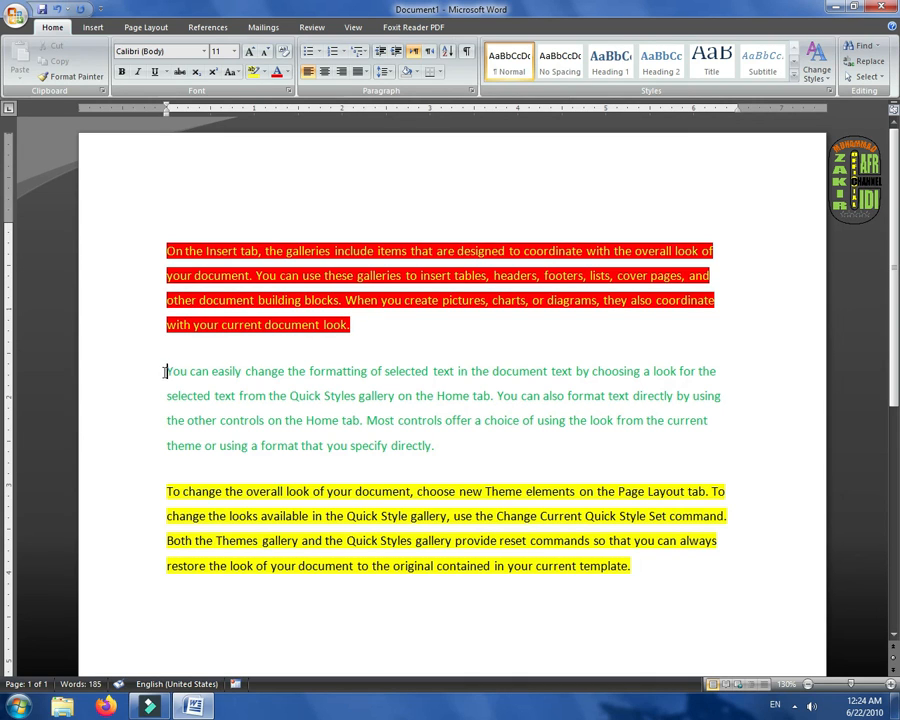
mouse_move(165, 372)
mouse_down()
mouse_move(205, 374)
mouse_move(165, 373)
mouse_up()
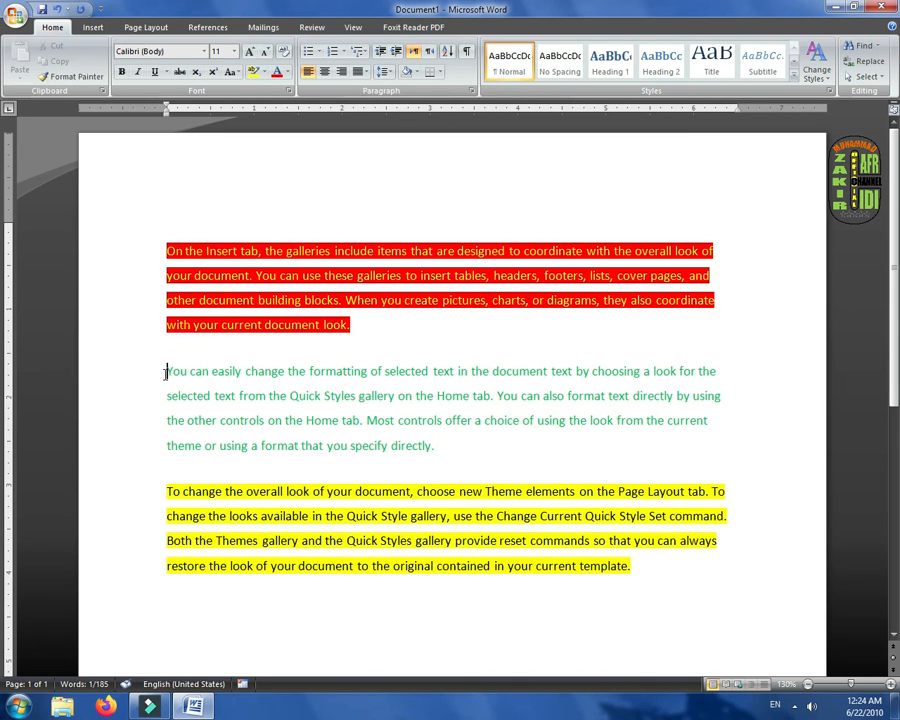
click(91, 29)
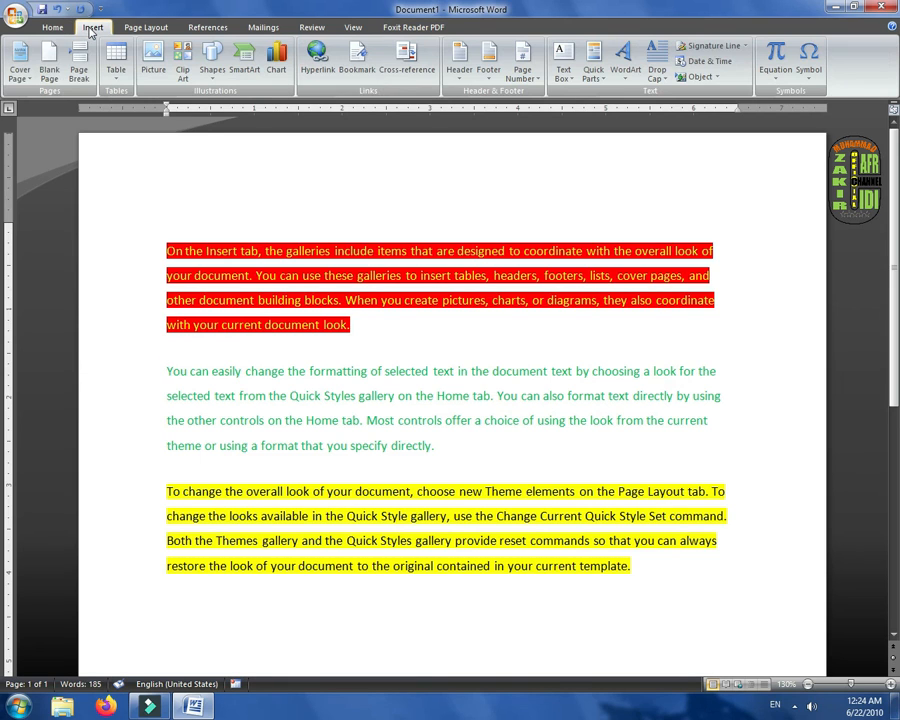
click(79, 78)
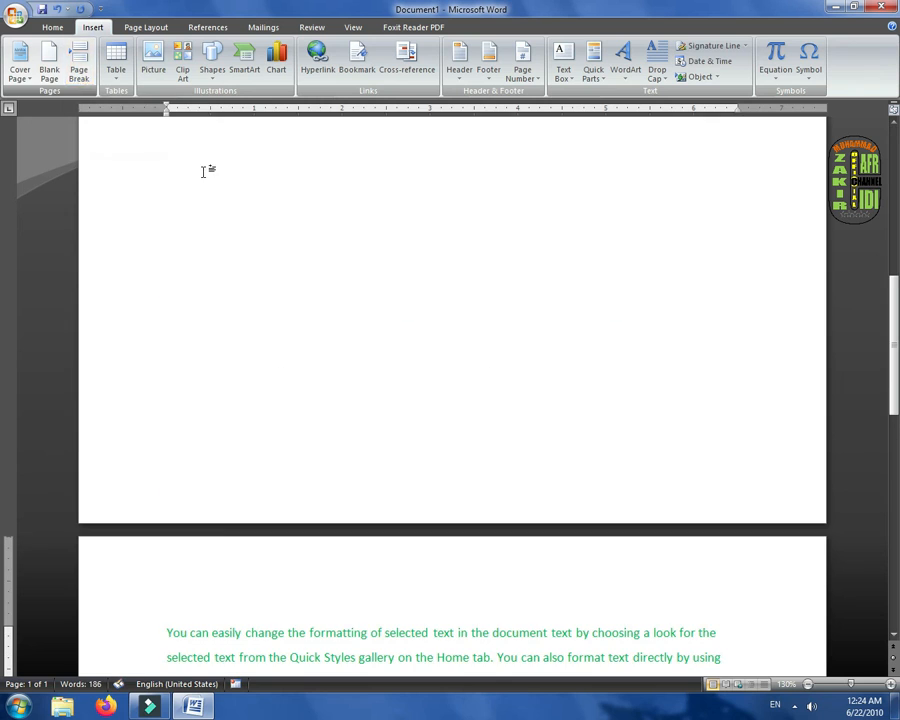
scroll(203, 171, down, 5)
scroll(195, 241, up, 8)
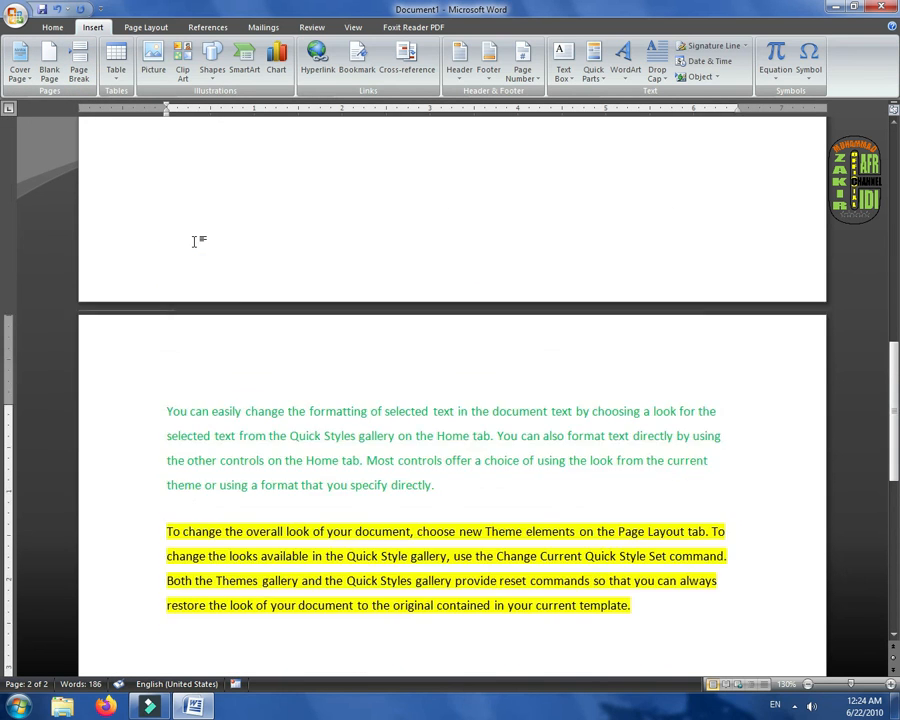
scroll(195, 248, down, 5)
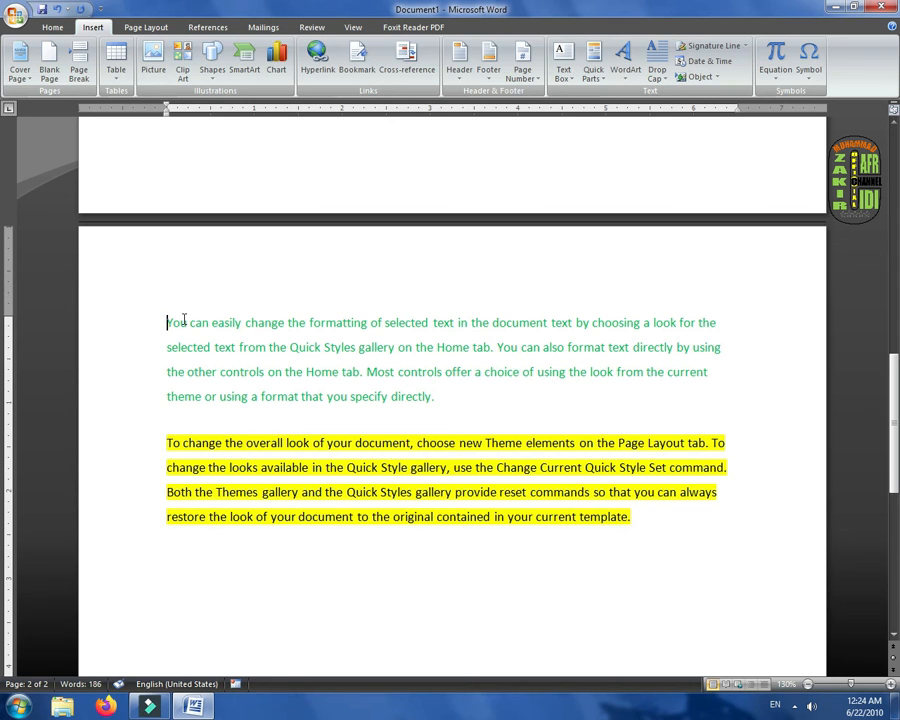
Move the green paragraph farther down page 2 by adding blank lines above it.
key(Return)
key(Return)
key(Return)
key(Return)
key(Return)
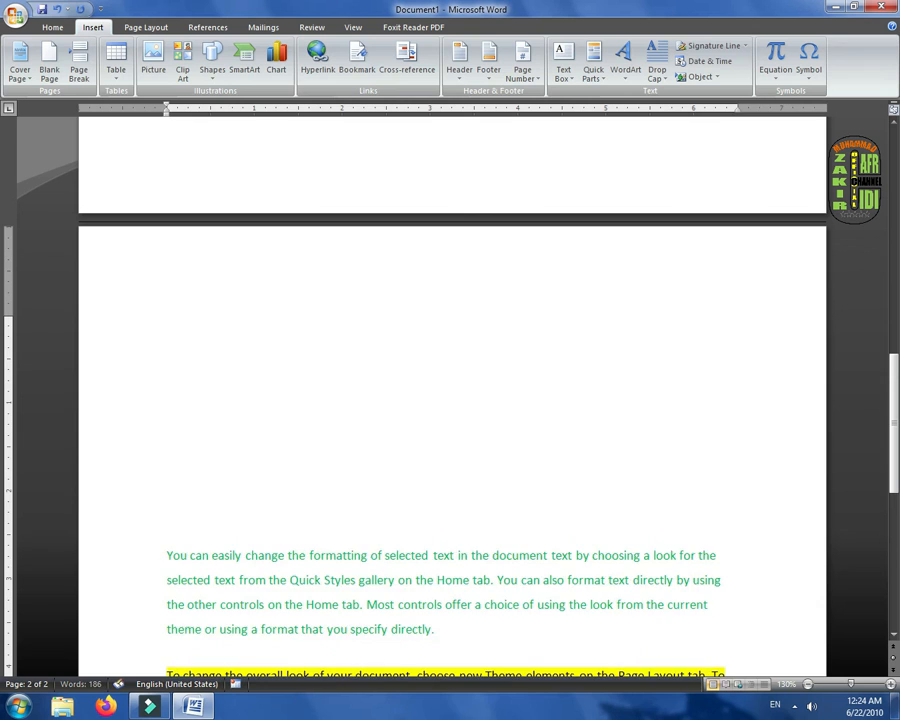
key(Return)
Insert a page break directly before the yellow-highlighted third paragraph.
scroll(257, 305, down, 6)
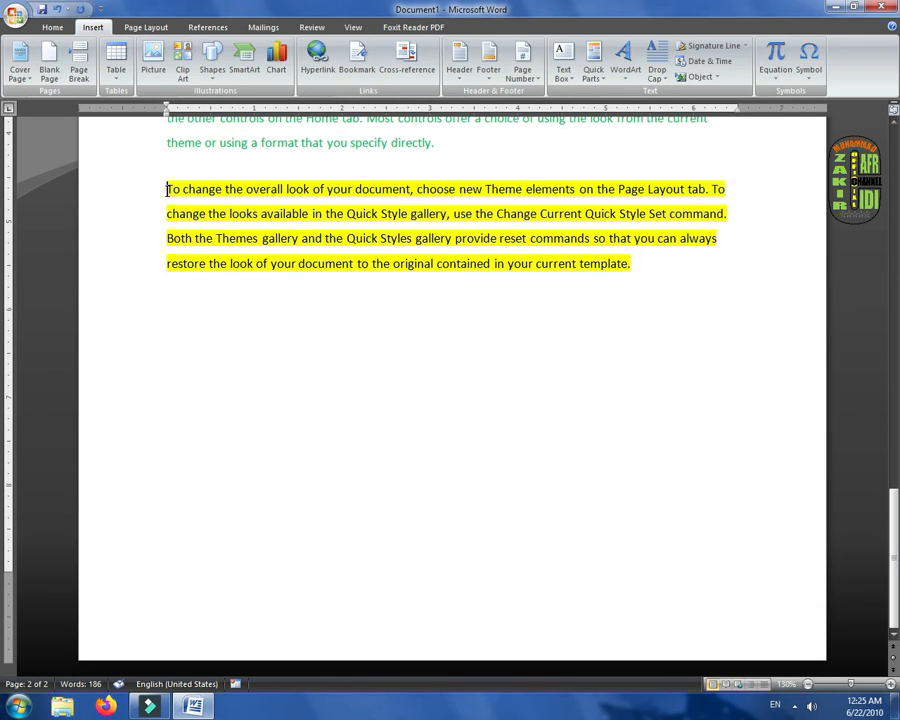
click(52, 27)
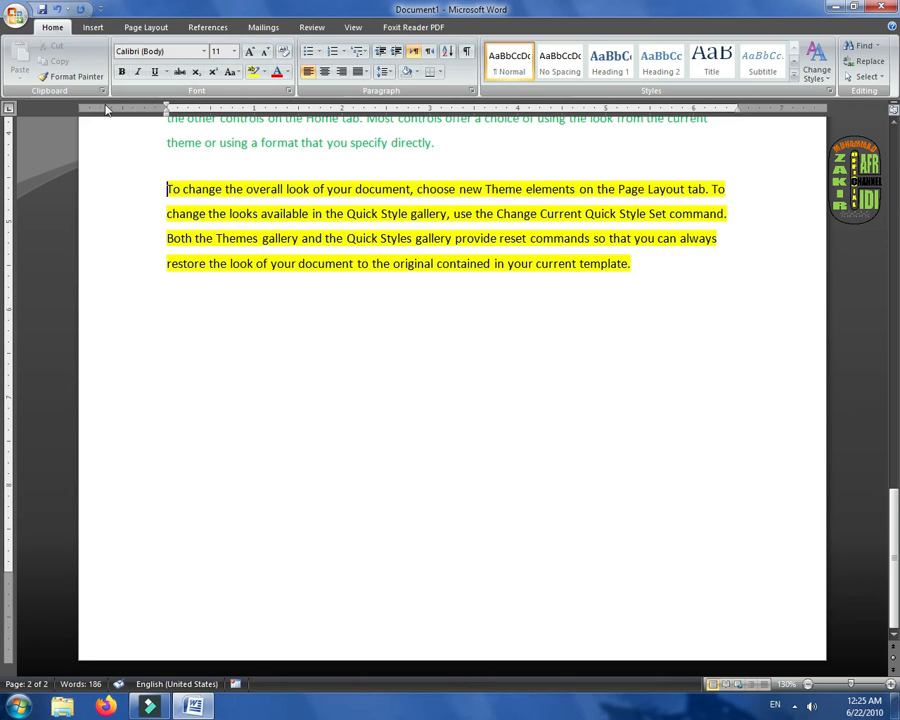
click(91, 28)
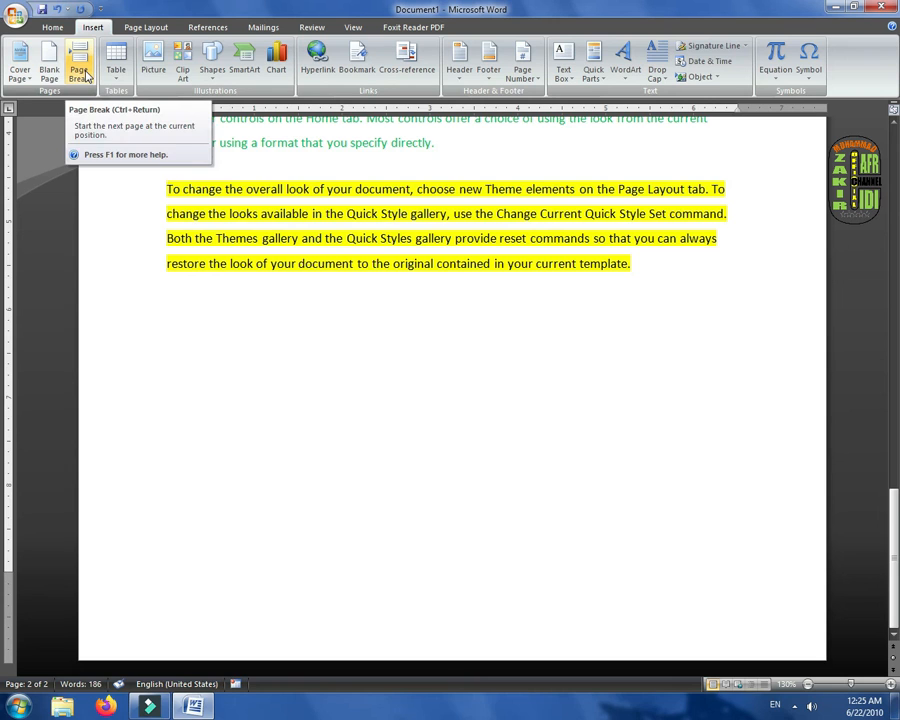
click(85, 75)
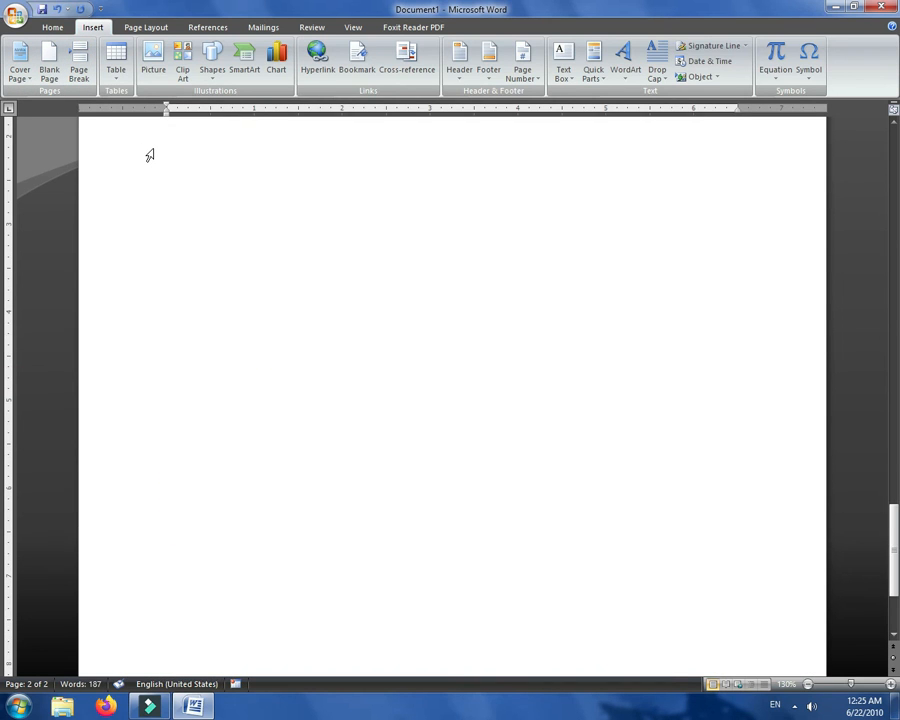
key(ctrl+Return)
Look through the pages to examine how the page breaks separate the colored paragraphs, and select the first paragraph.
scroll(150, 155, up, 12)
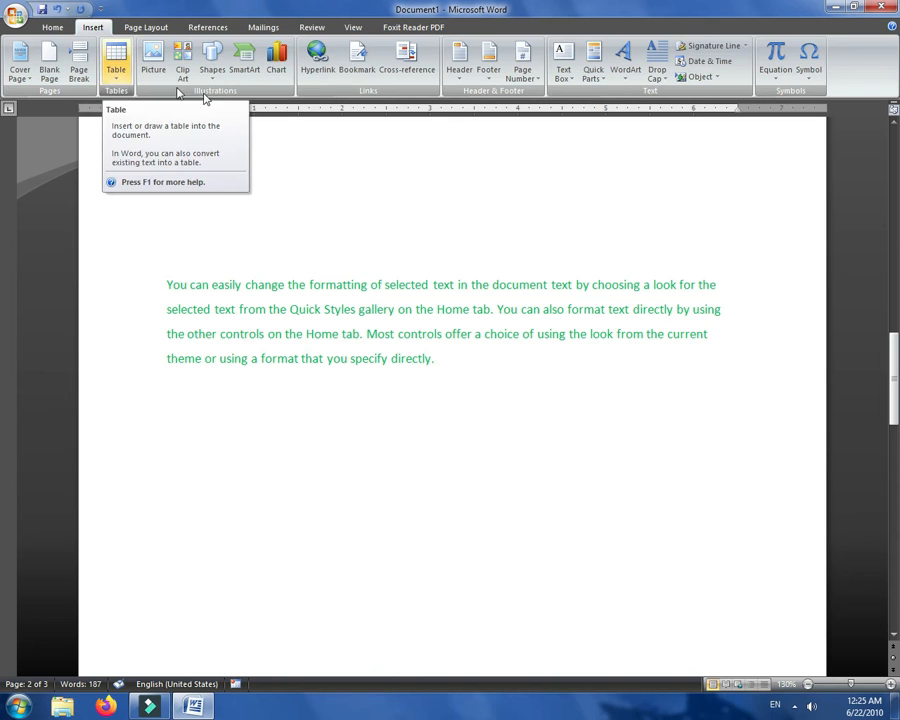
scroll(358, 162, down, 3)
scroll(361, 169, up, 4)
scroll(361, 169, up, 10)
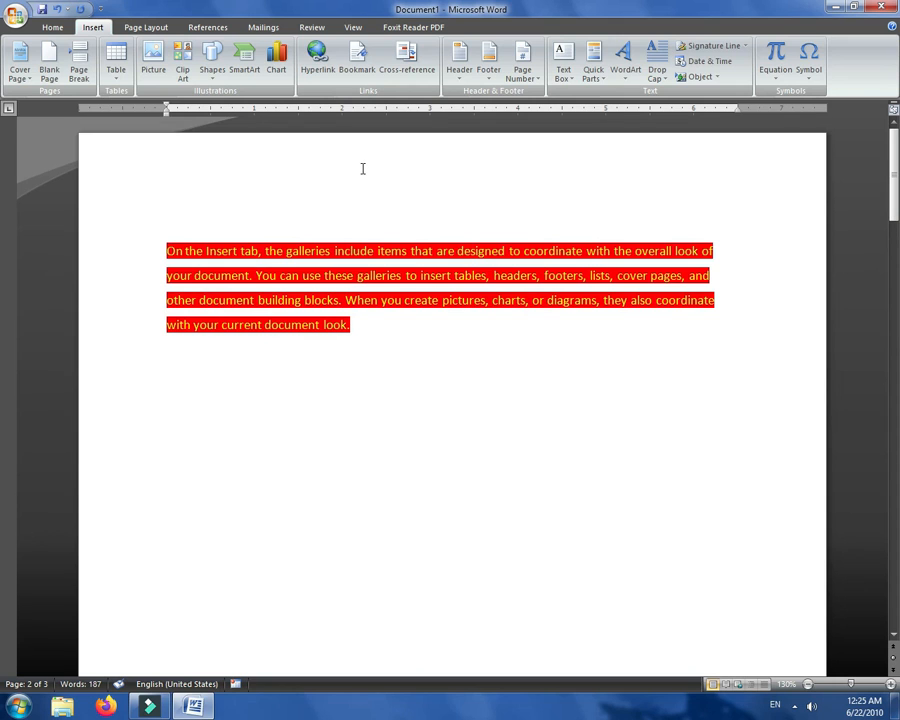
scroll(333, 204, down, 15)
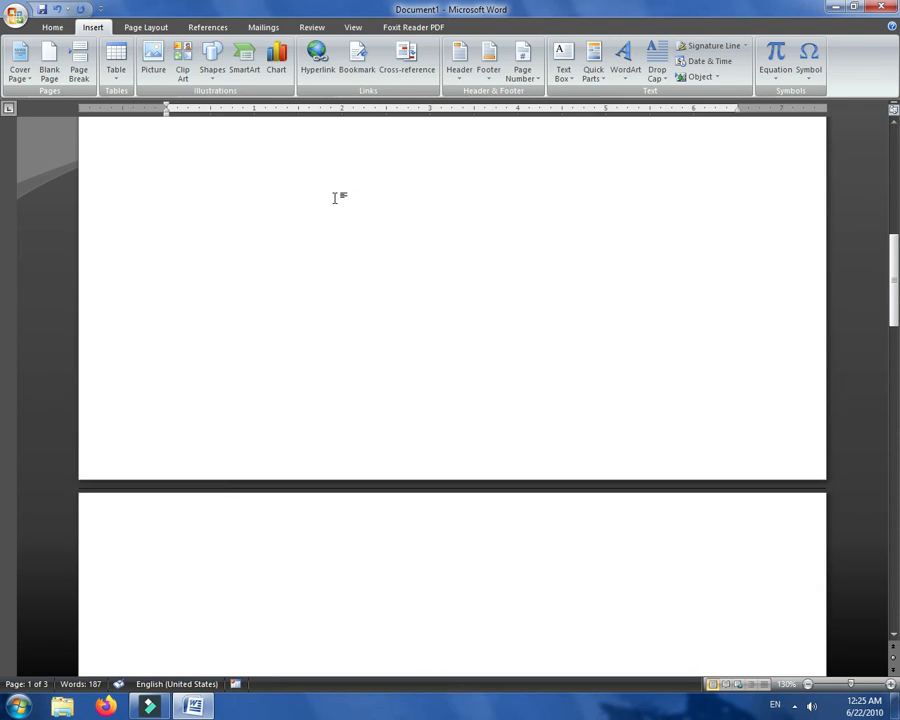
scroll(336, 197, up, 8)
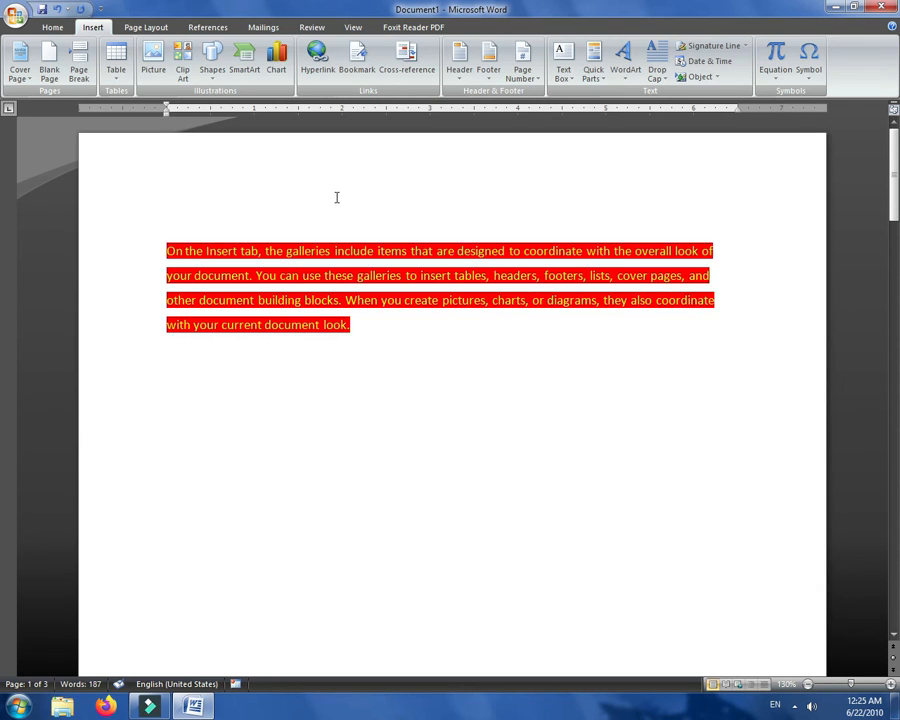
scroll(336, 197, down, 10)
scroll(336, 197, up, 8)
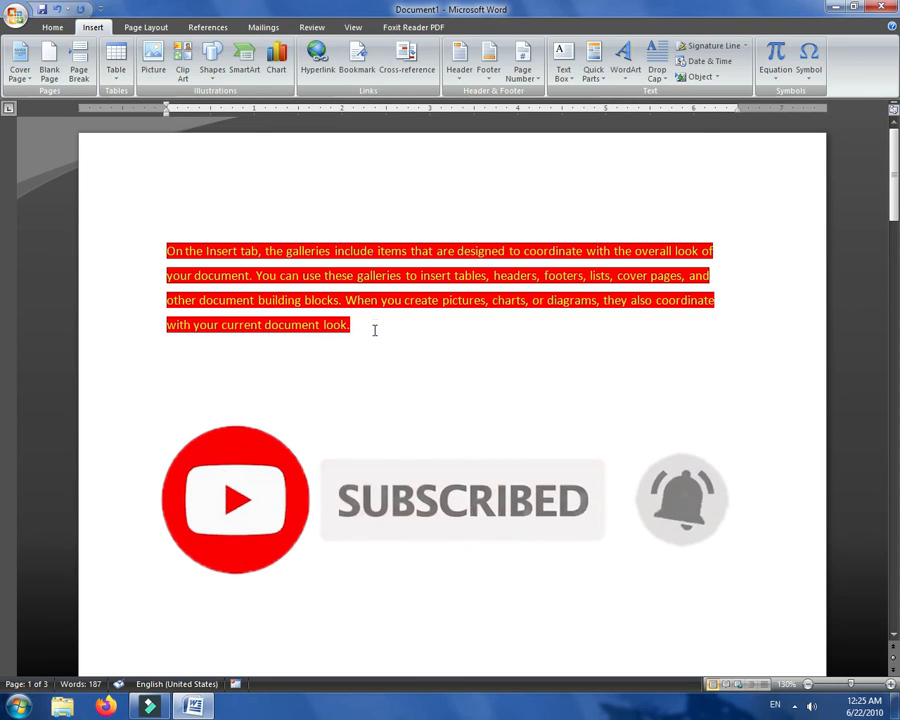
drag(320, 335, 155, 215)
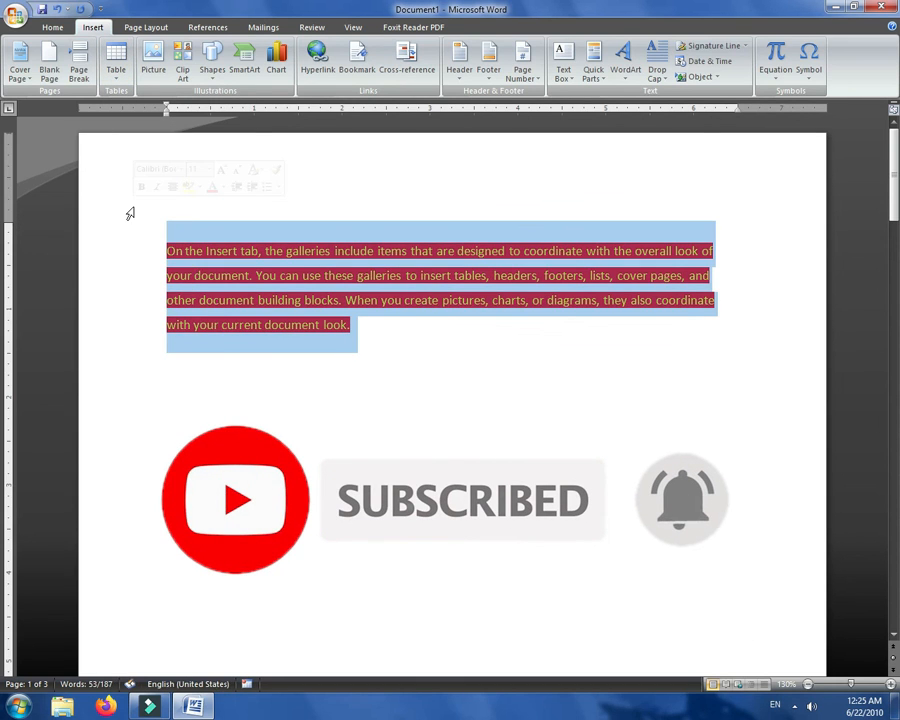